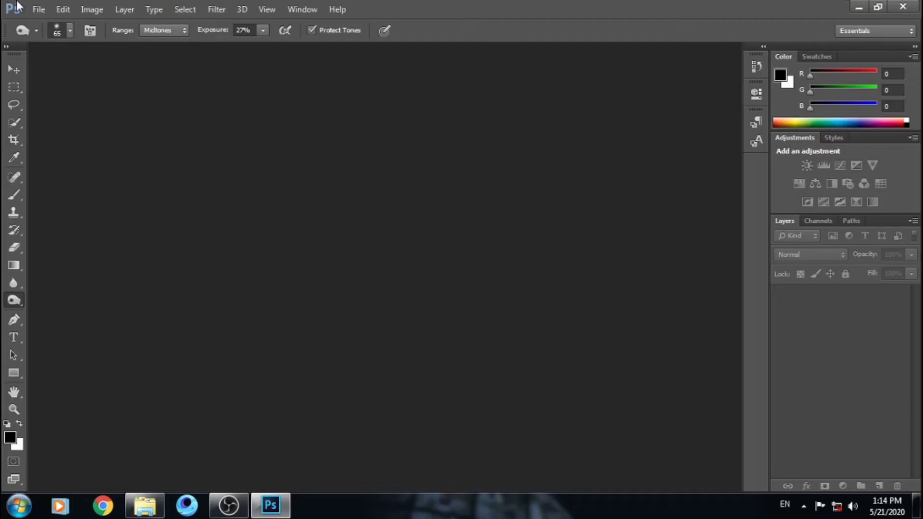
Create a new blank document 91 × 113 inches at 72 pixels per inch
left_click(39, 9)
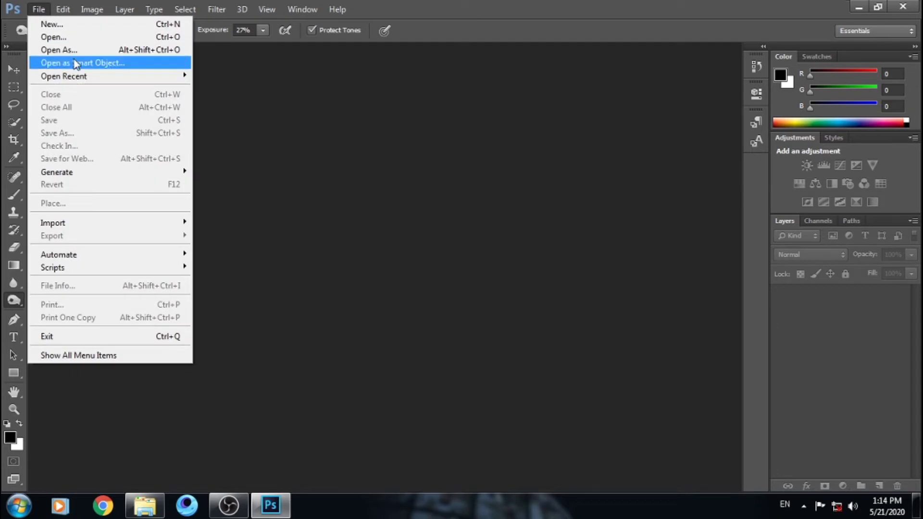
left_click(77, 25)
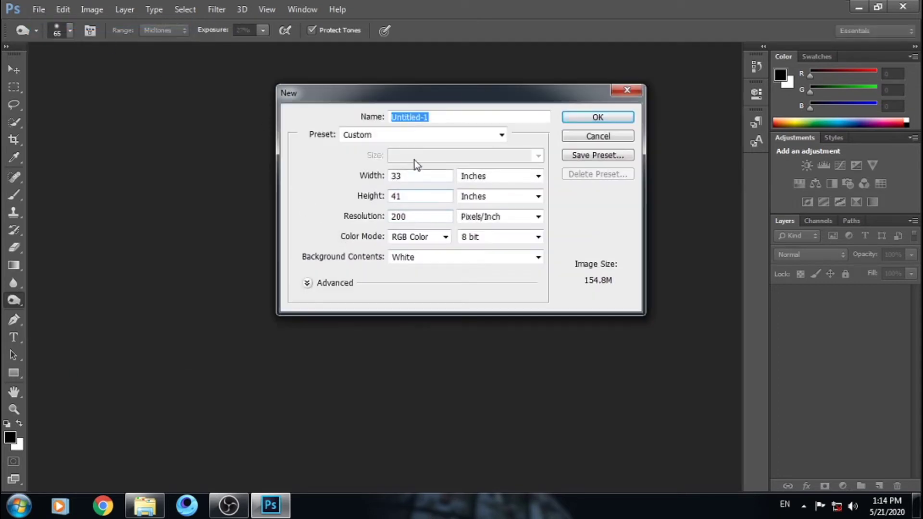
left_click_drag(414, 176, 377, 174)
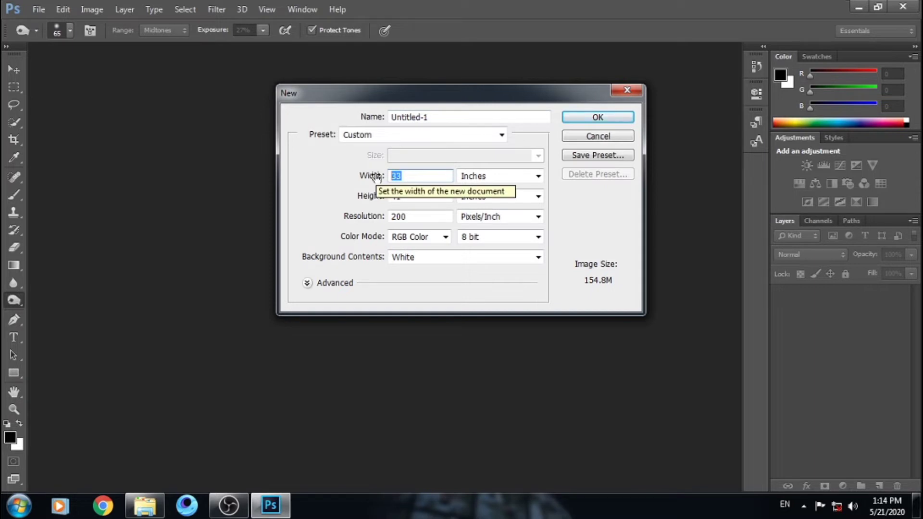
type("91")
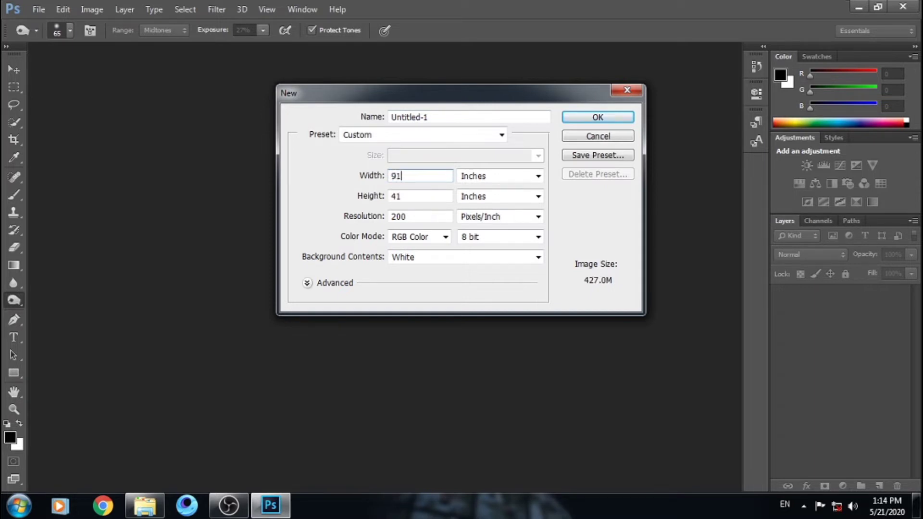
left_click_drag(417, 196, 381, 198)
type("113")
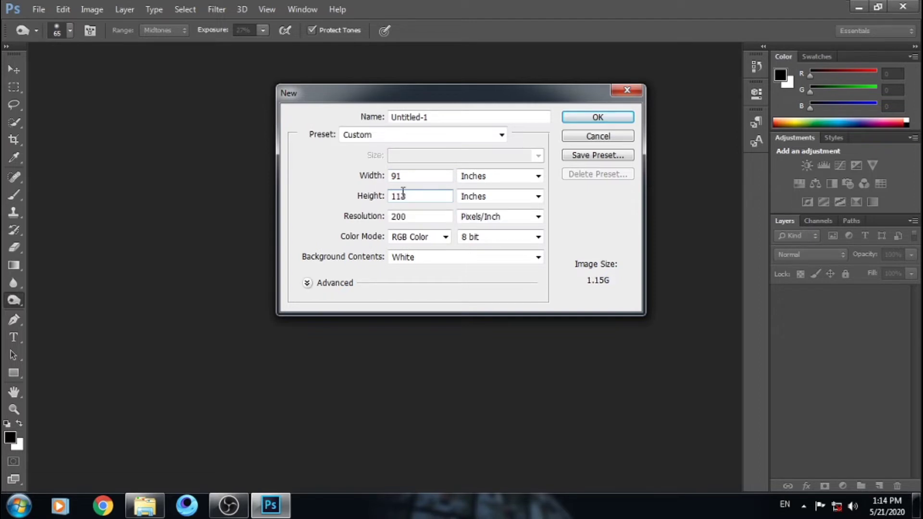
left_click_drag(412, 217, 370, 222)
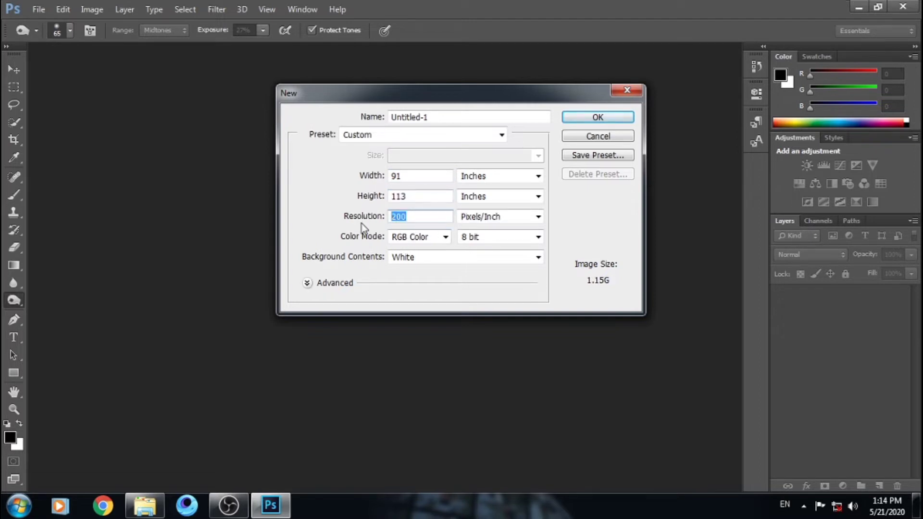
type("72")
left_click(595, 120)
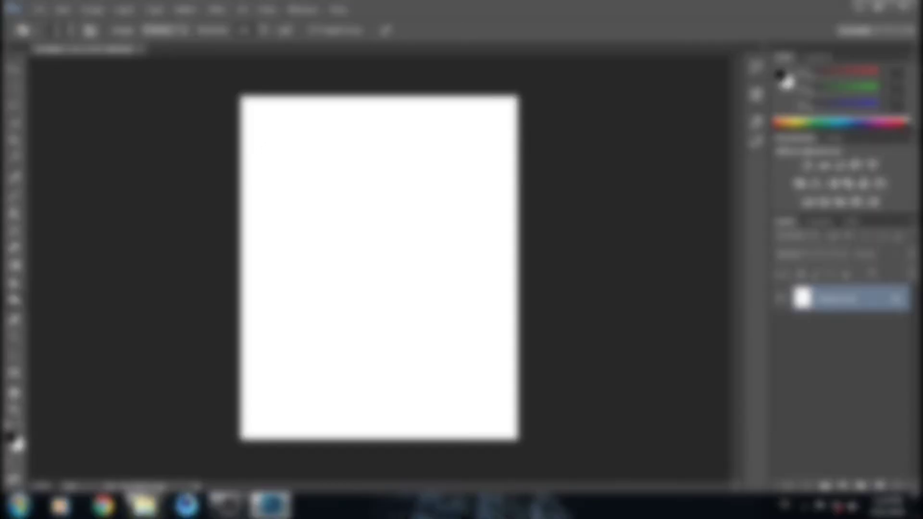
Drag the teal sunset image from the Explorer backgrounds folder into Photoshop
left_click(144, 505)
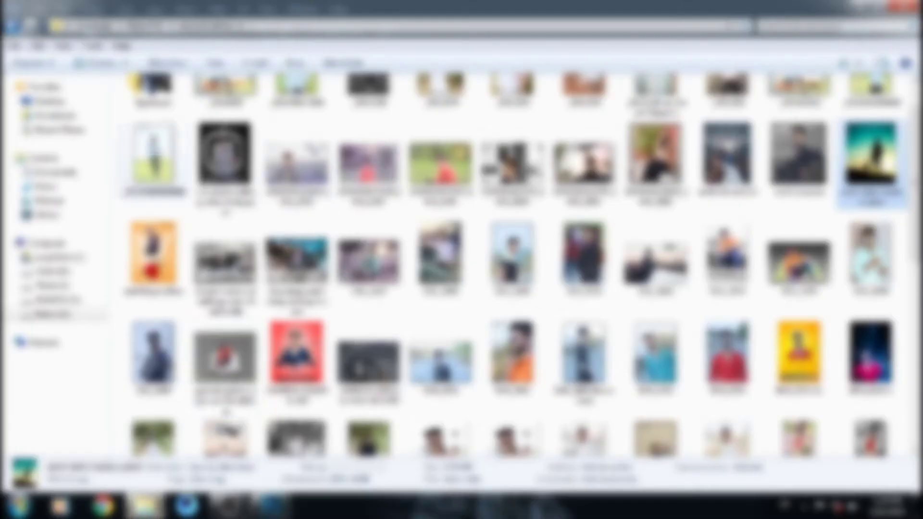
left_click(67, 316)
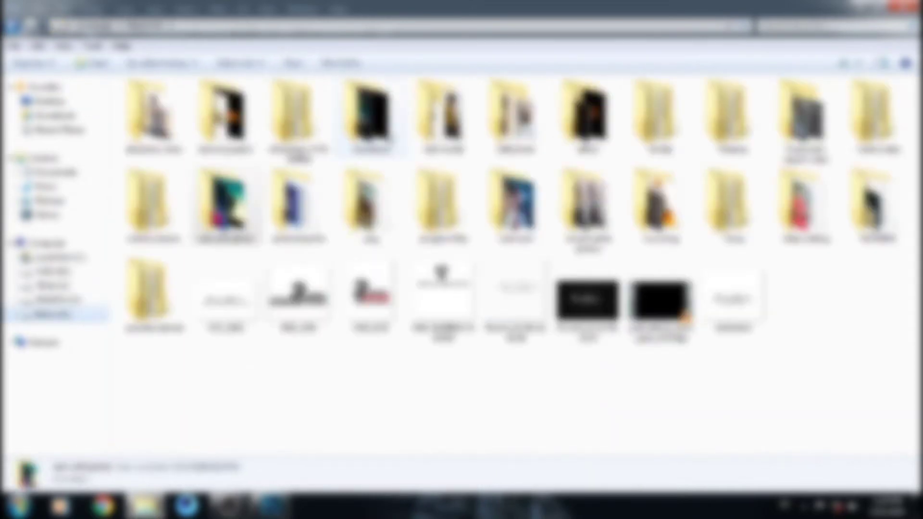
double_click(371, 115)
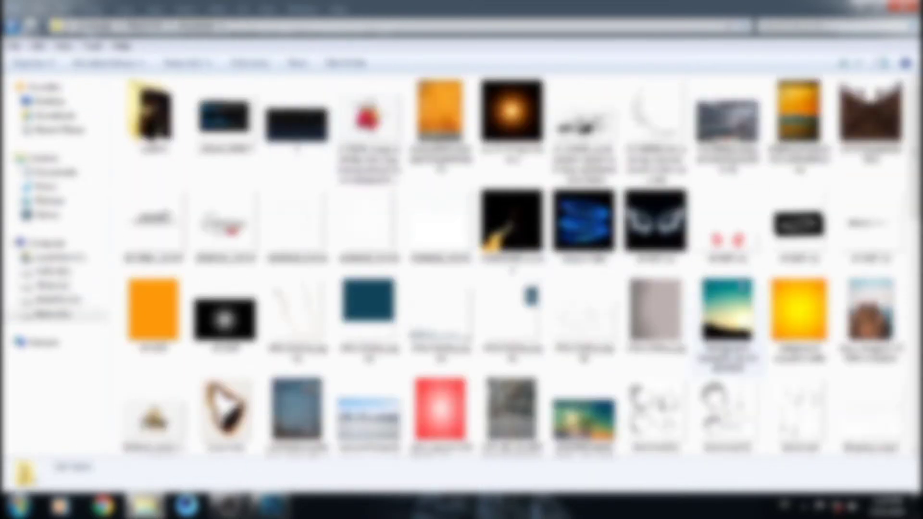
mouse_move(727, 331)
left_mouse_down()
mouse_move(281, 496)
mouse_move(349, 303)
left_mouse_up()
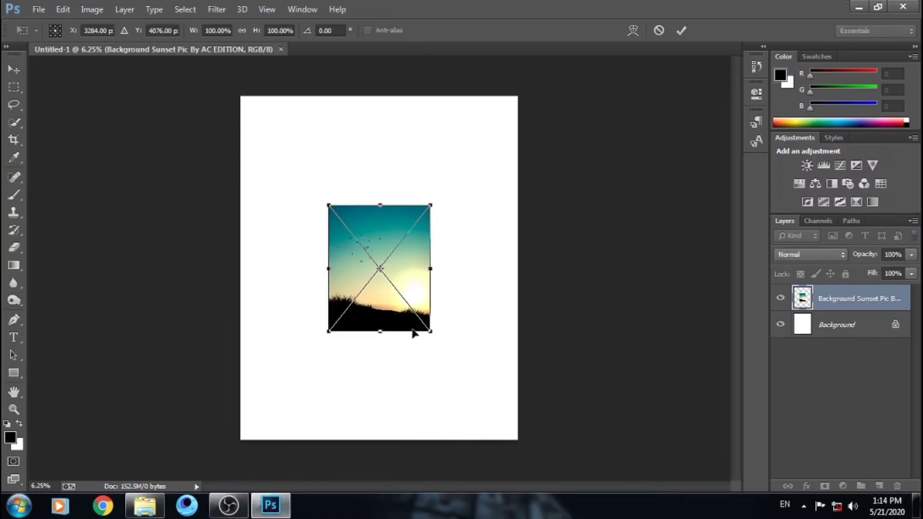
Scale the placed sunset image up until it slightly overfills the page
left_click_drag(430, 339, 527, 438)
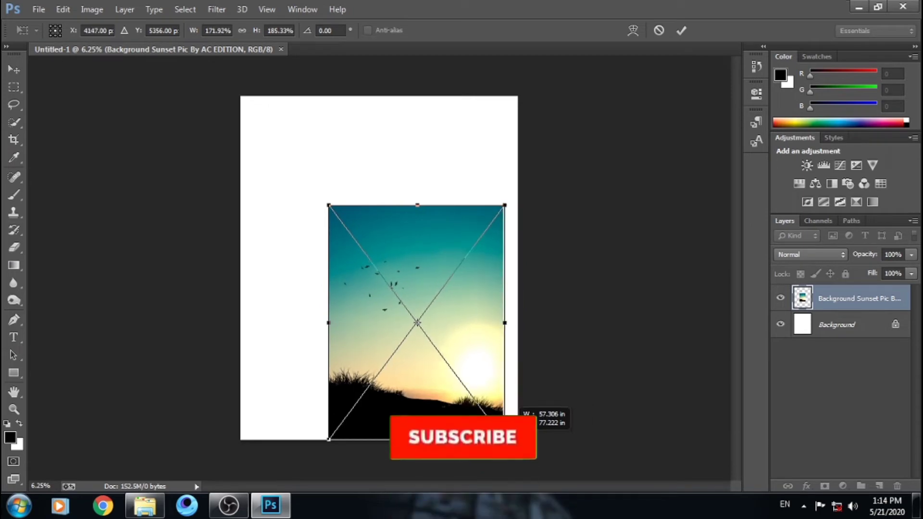
mouse_move(526, 437)
left_mouse_down()
mouse_move(560, 442)
mouse_move(516, 445)
left_mouse_up()
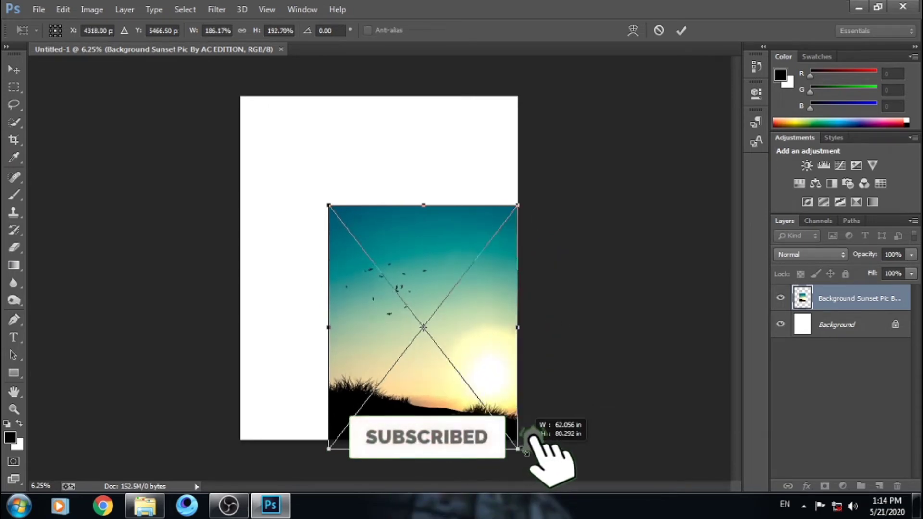
key("ctrl+z")
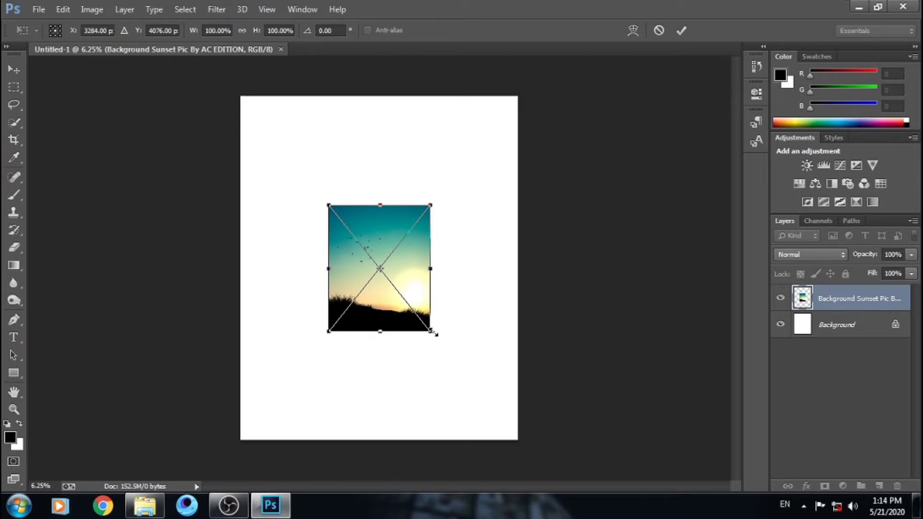
mouse_move(435, 334)
left_mouse_down()
mouse_move(538, 439)
mouse_move(531, 435)
left_mouse_up()
mouse_move(325, 203)
left_mouse_down()
mouse_move(289, 148)
mouse_move(231, 94)
left_mouse_up()
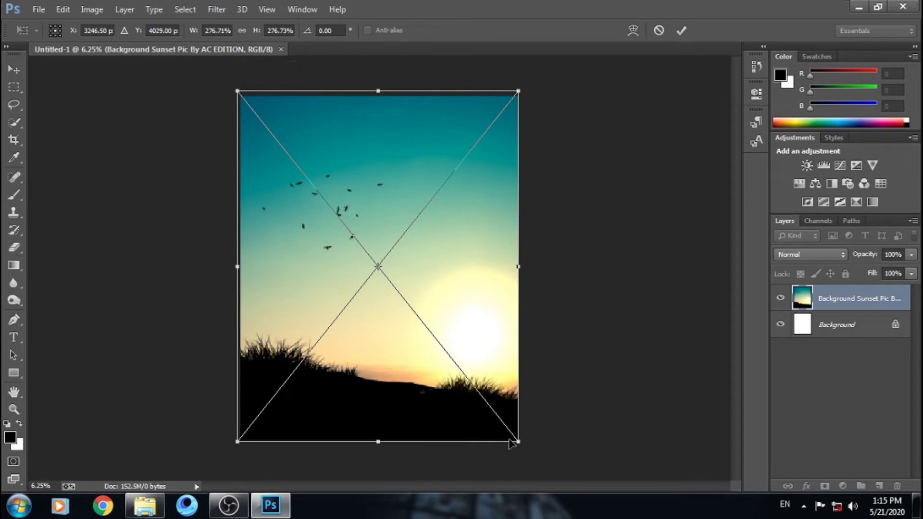
left_click_drag(518, 442, 521, 443)
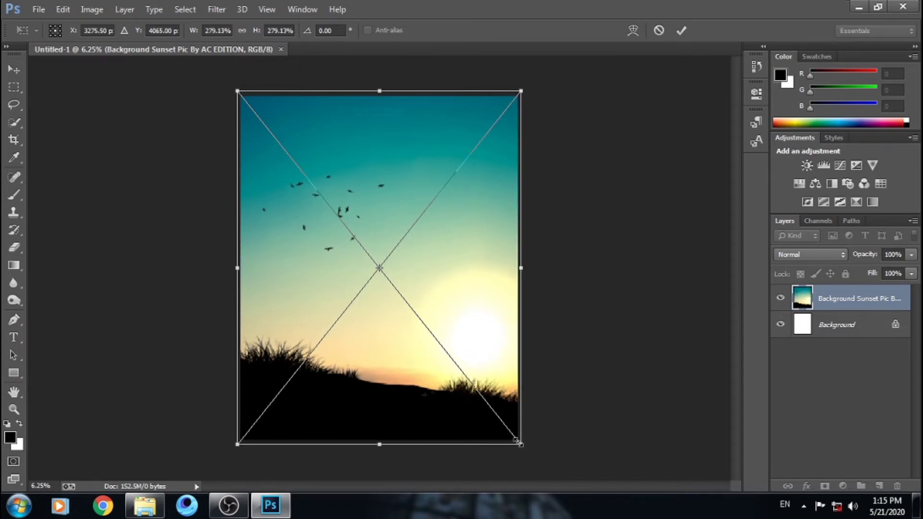
Commit the transform and rasterize the sunset smart object
key("o")
key("Return")
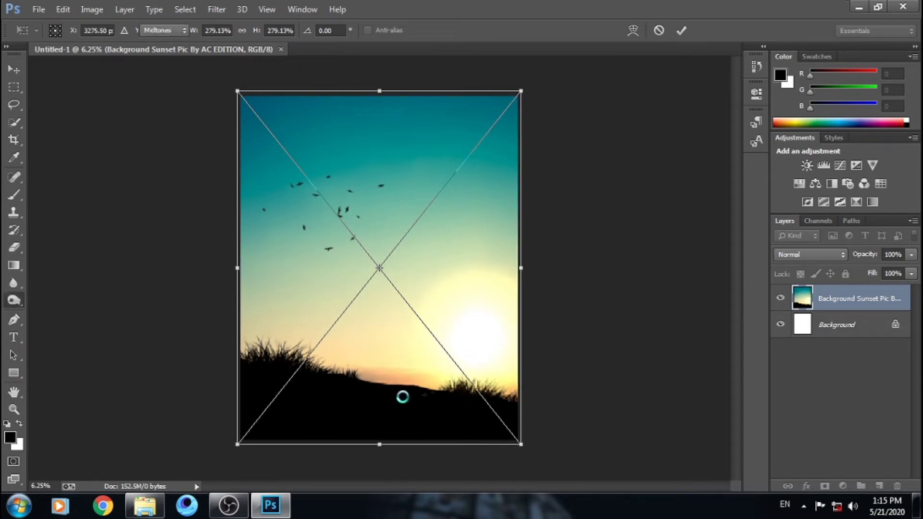
left_click(396, 266)
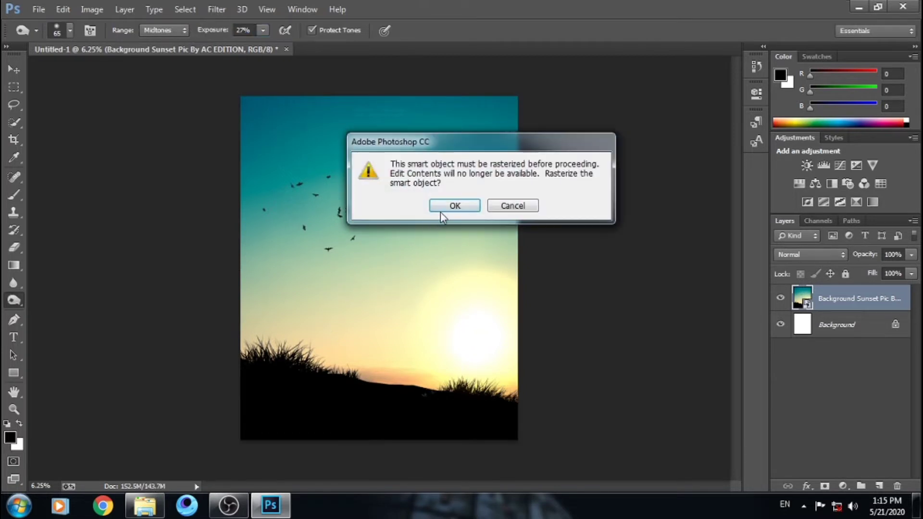
left_click(465, 207)
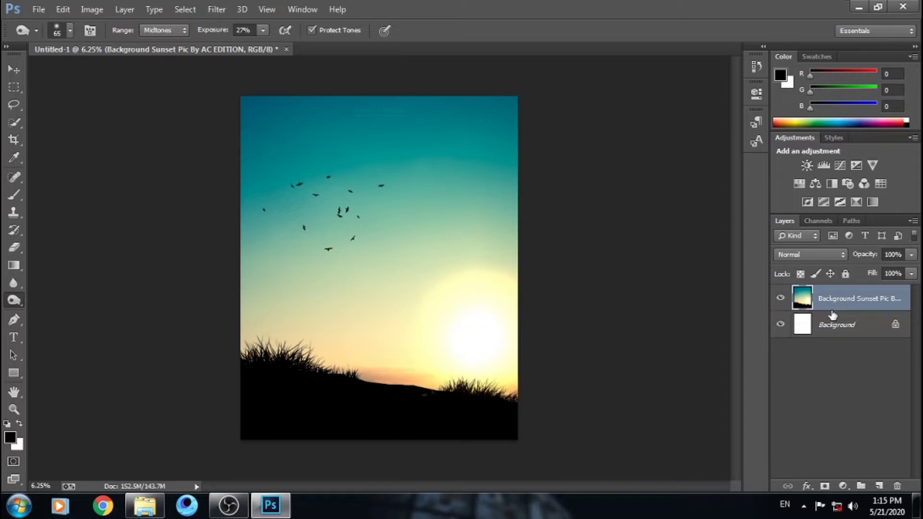
Flatten the image into a single background layer
right_click(838, 308)
right_click(841, 310)
left_click(586, 387)
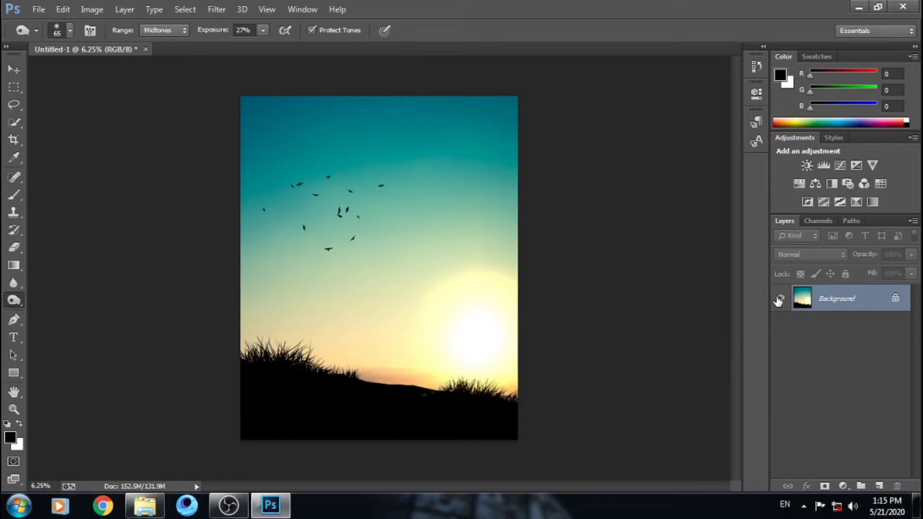
Content-aware fill a small rectangle at the top of the sky, then deselect
left_click(14, 88)
left_click_drag(341, 102, 422, 120)
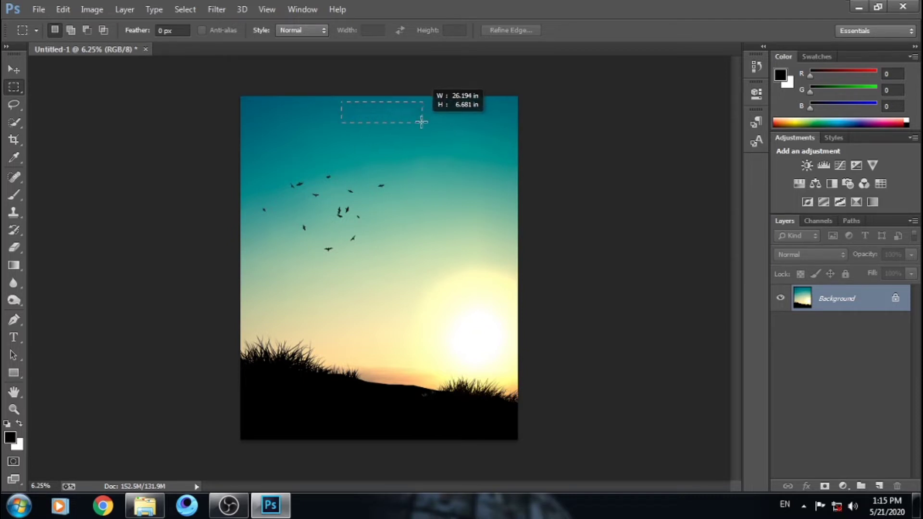
left_click_drag(422, 120, 423, 123)
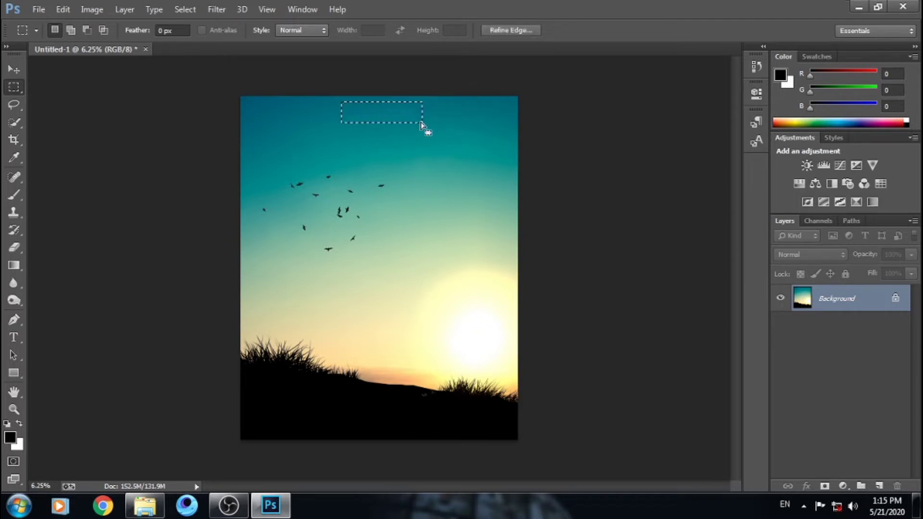
right_click(390, 121)
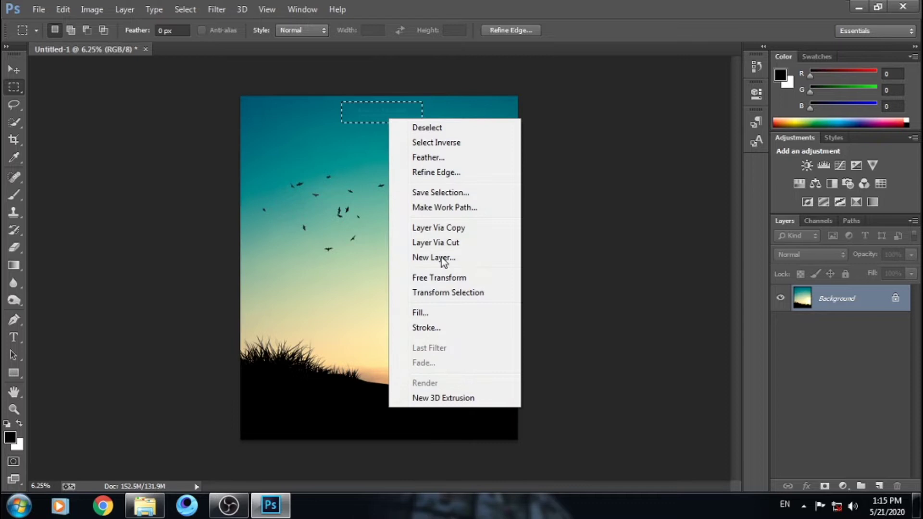
left_click(418, 313)
left_click(534, 140)
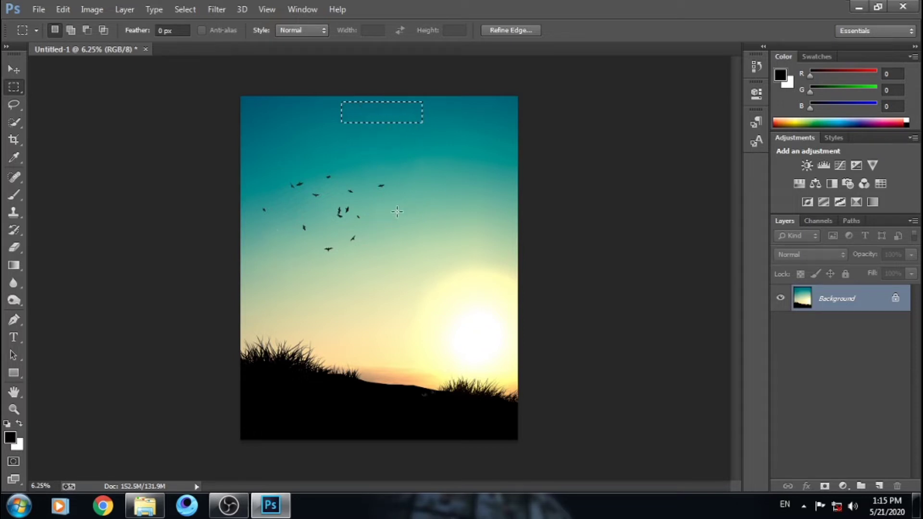
key("ctrl+d")
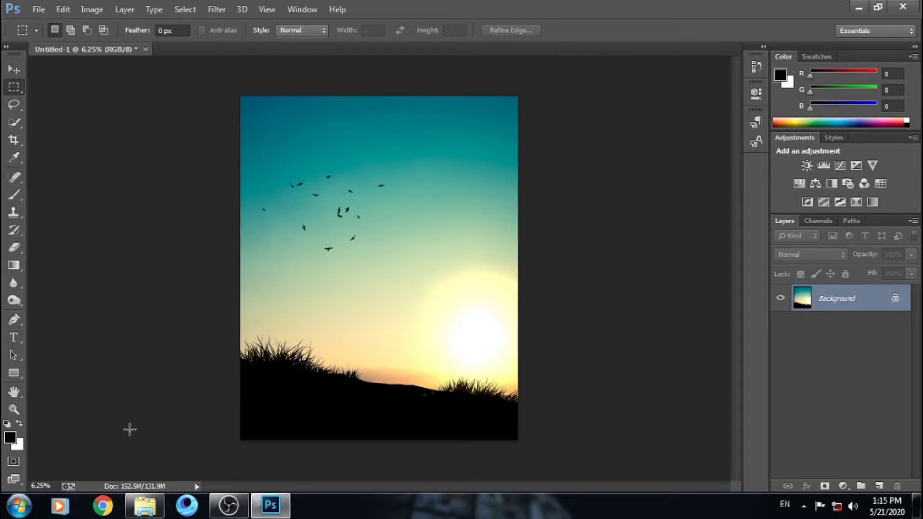
Drag the man's portrait from the third photo shoot's portrait folder into the poster
left_click(144, 505)
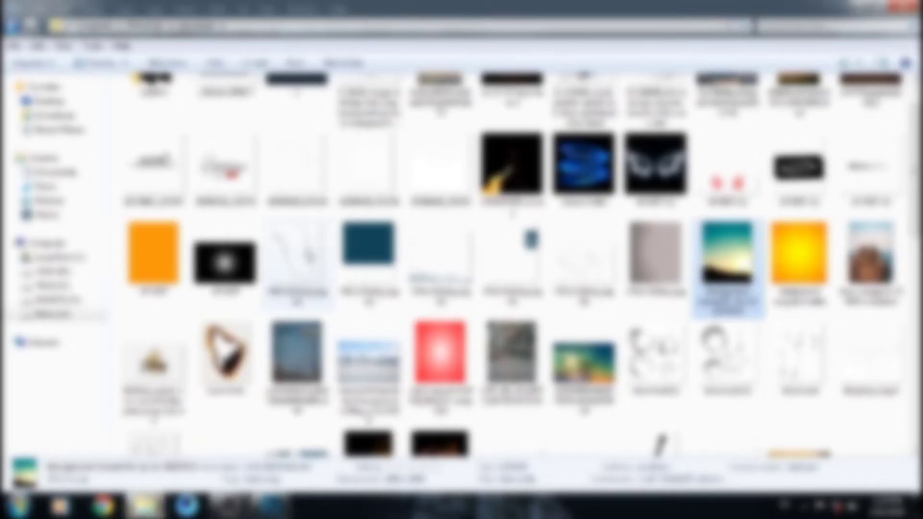
left_click(53, 315)
double_click(151, 115)
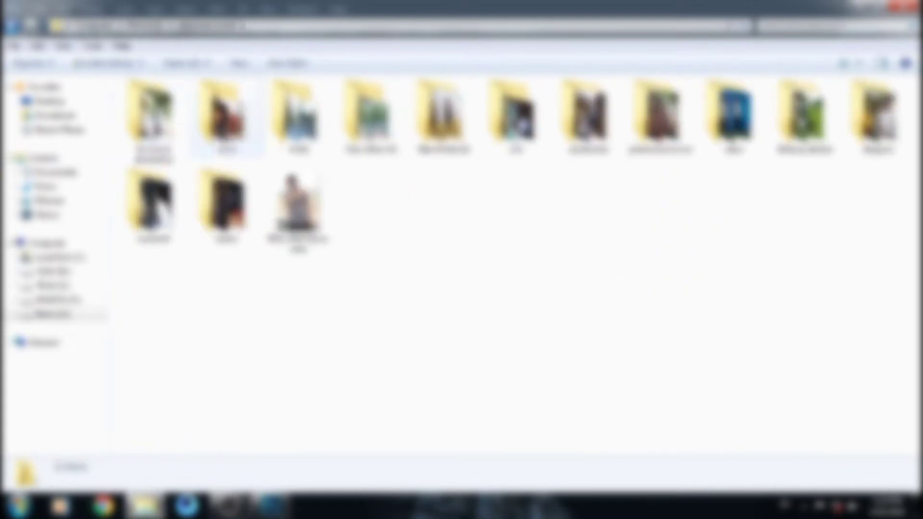
double_click(298, 115)
double_click(226, 116)
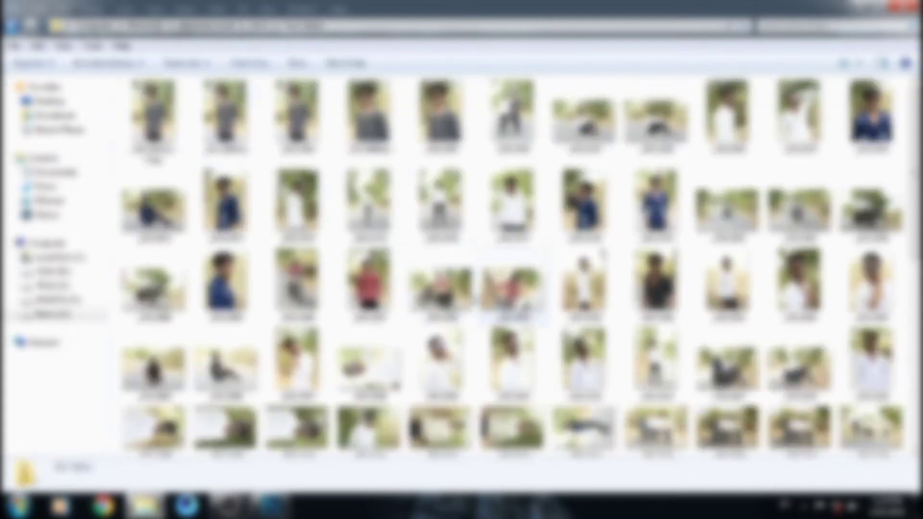
mouse_move(654, 375)
left_mouse_down()
mouse_move(281, 507)
mouse_move(372, 318)
mouse_move(469, 396)
mouse_move(502, 442)
left_mouse_up()
Enlarge the man's photo to about 481%, shift it left and up, and commit
left_click_drag(447, 417, 428, 366)
left_click_drag(490, 389, 519, 402)
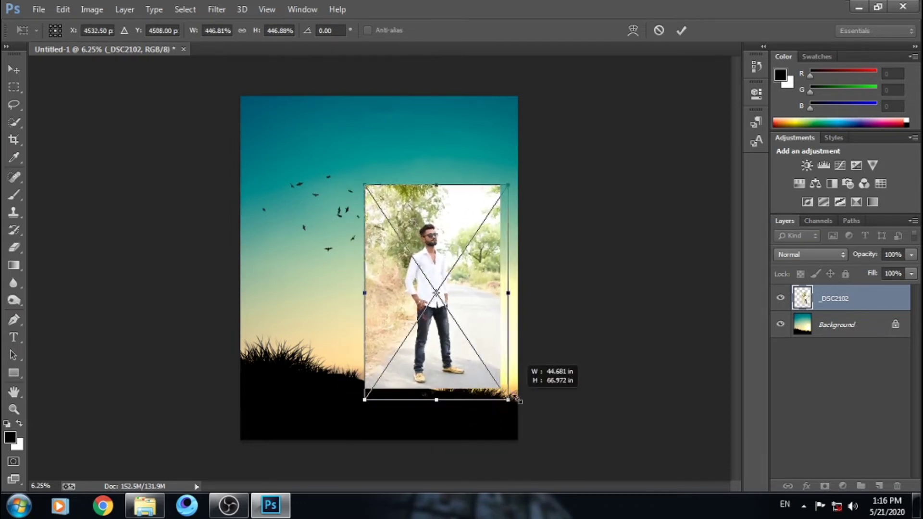
left_click_drag(467, 383, 434, 370)
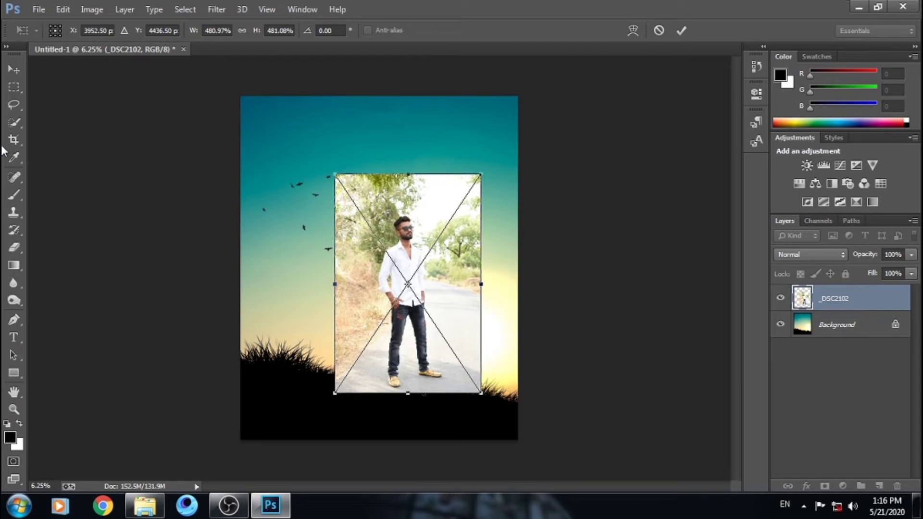
key("m")
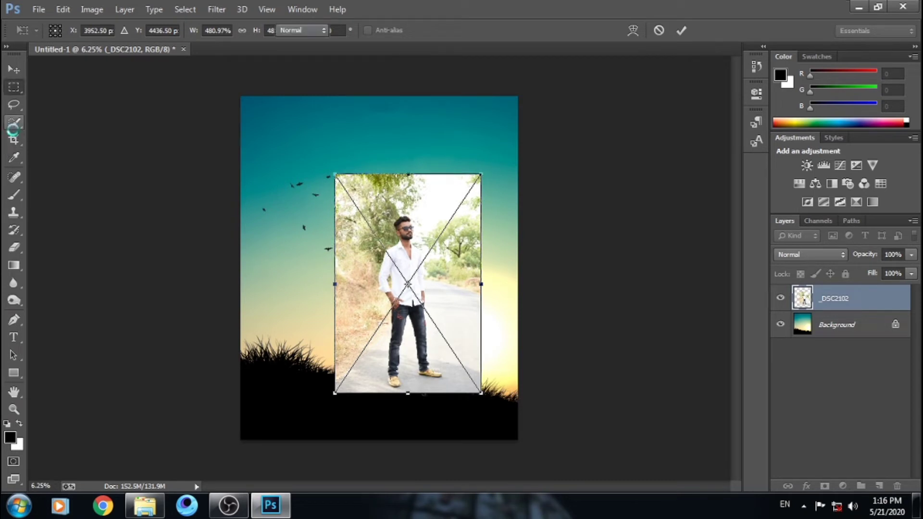
key("Return")
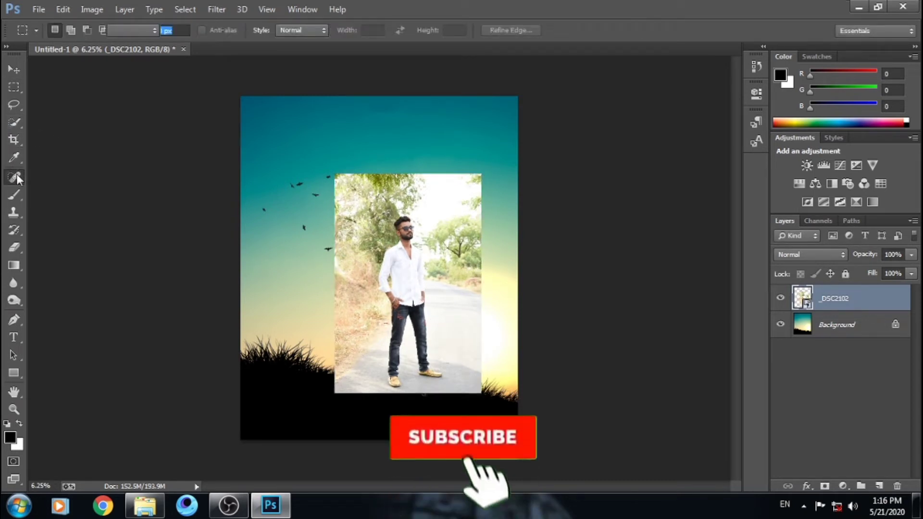
Pick the Quick Selection tool and zoom in on the man's face
left_click(16, 177)
left_click(388, 214)
left_click(427, 204)
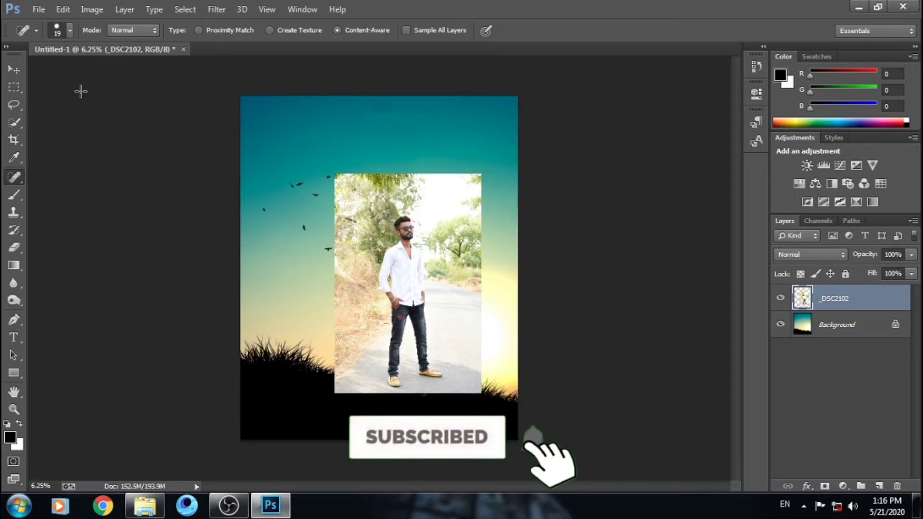
left_click(14, 123)
left_click(405, 234, "ctrl")
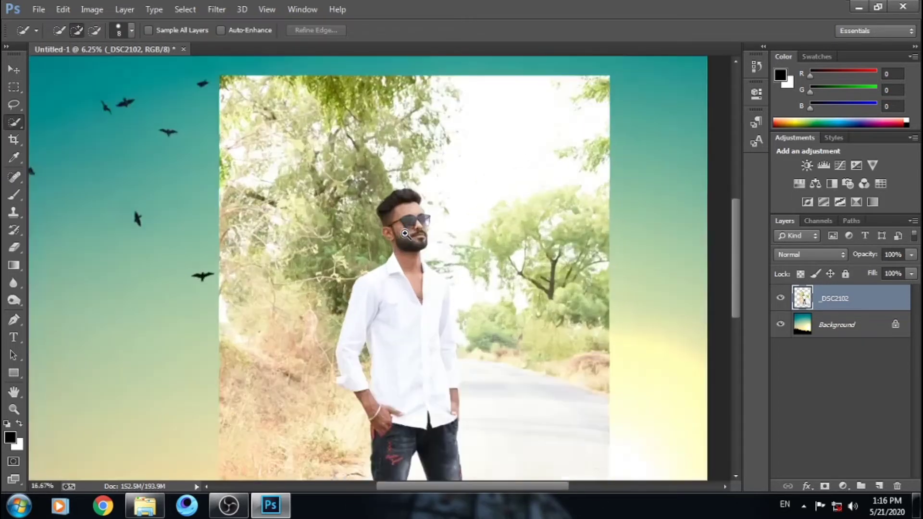
Select the man's hair, sunglasses and shirt, removing background right of the shirt
left_click(405, 234, "ctrl")
mouse_move(394, 204)
left_mouse_down()
mouse_move(418, 287)
mouse_move(363, 295)
mouse_move(334, 324)
mouse_move(325, 360)
mouse_move(408, 419)
mouse_move(412, 446)
left_mouse_up()
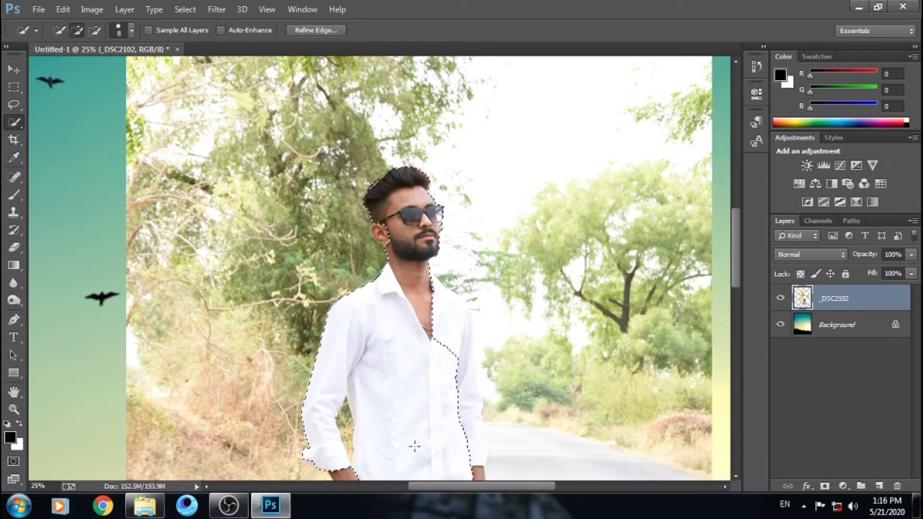
mouse_move(434, 300)
left_mouse_down()
mouse_move(460, 370)
mouse_move(449, 303)
mouse_move(433, 330)
mouse_move(439, 315)
left_mouse_up()
key("ctrl+plus")
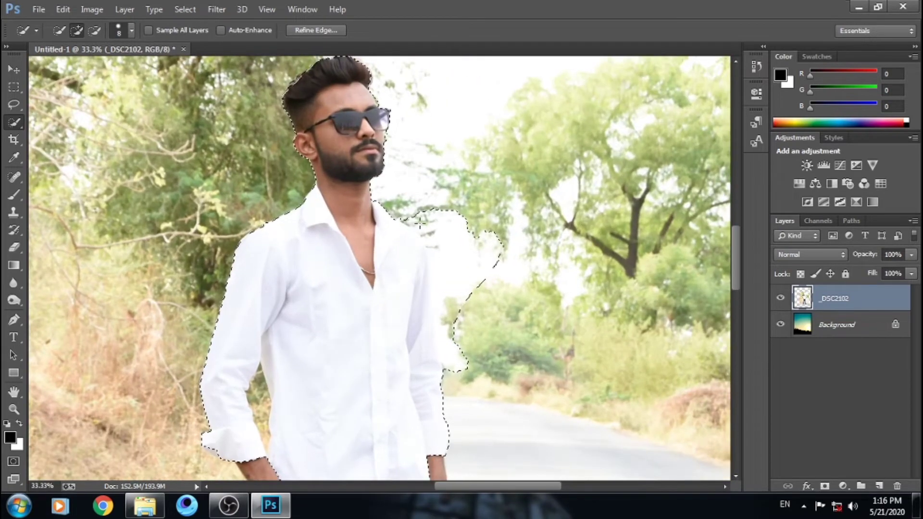
mouse_move(429, 234)
left_mouse_down()
mouse_move(445, 267)
mouse_move(457, 363)
mouse_move(443, 295)
left_mouse_up()
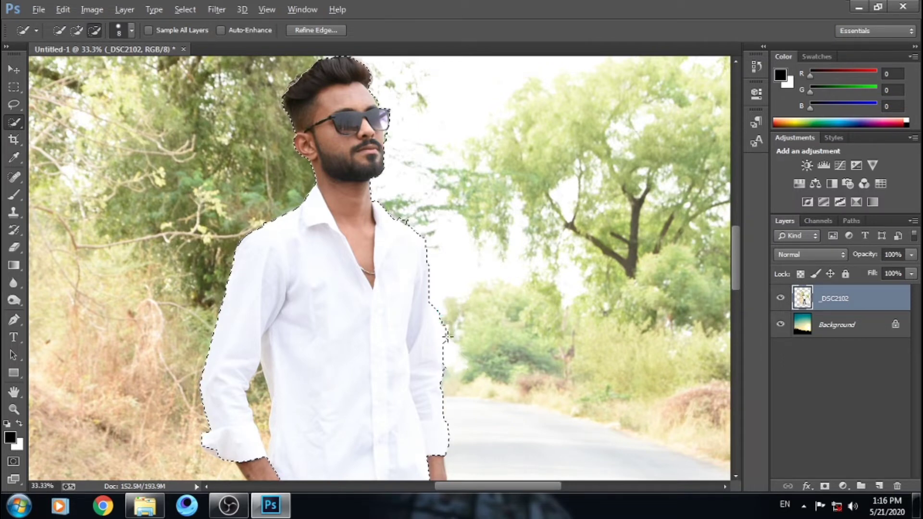
left_click_drag(447, 336, 443, 309)
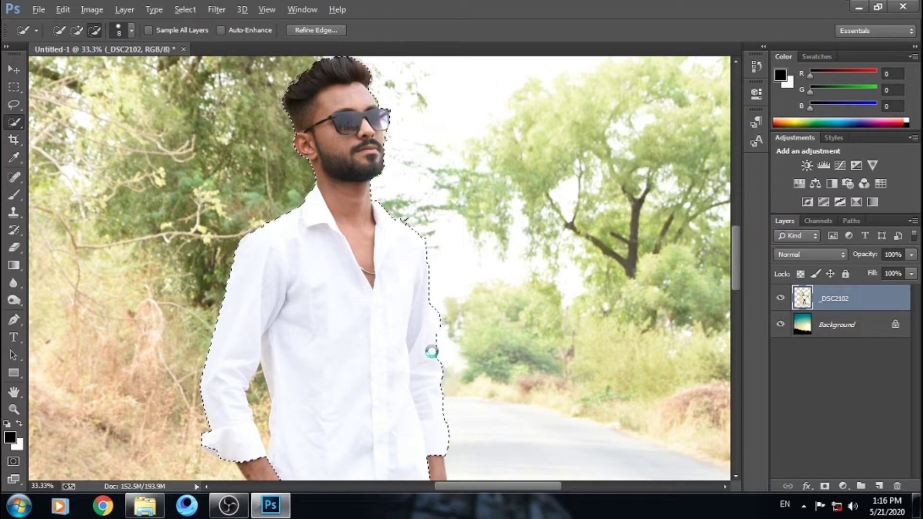
Subtract stray background selected along the upper shirt edge
scroll(432, 352, "up", 2)
scroll(433, 305, "up", 1)
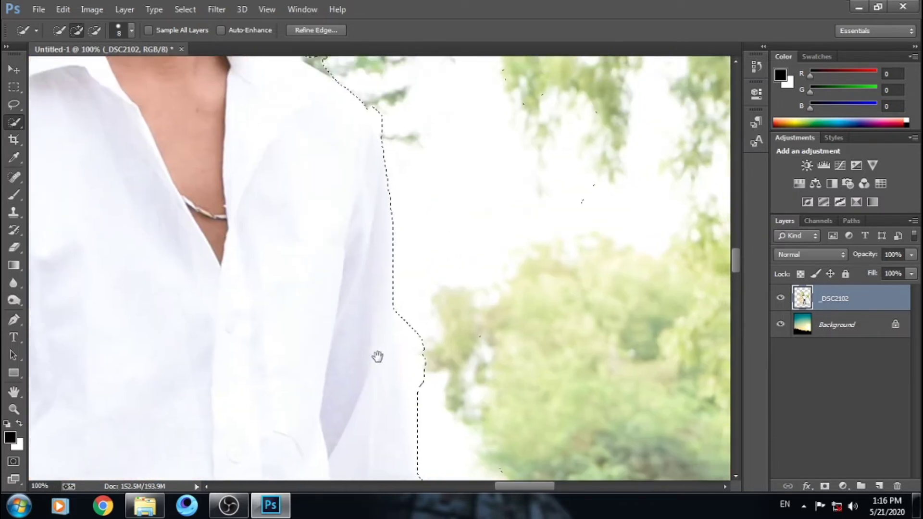
left_click_drag(378, 356, 383, 287)
key("alt")
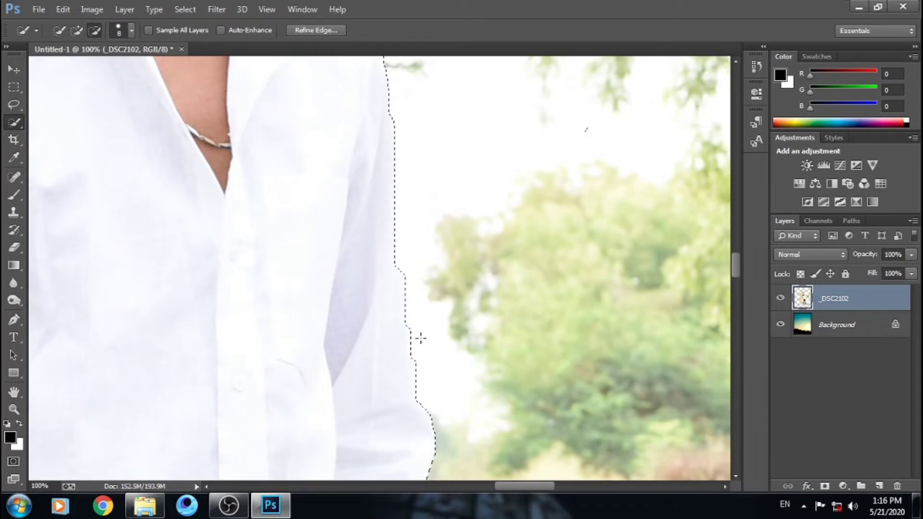
left_click_drag(421, 338, 408, 350)
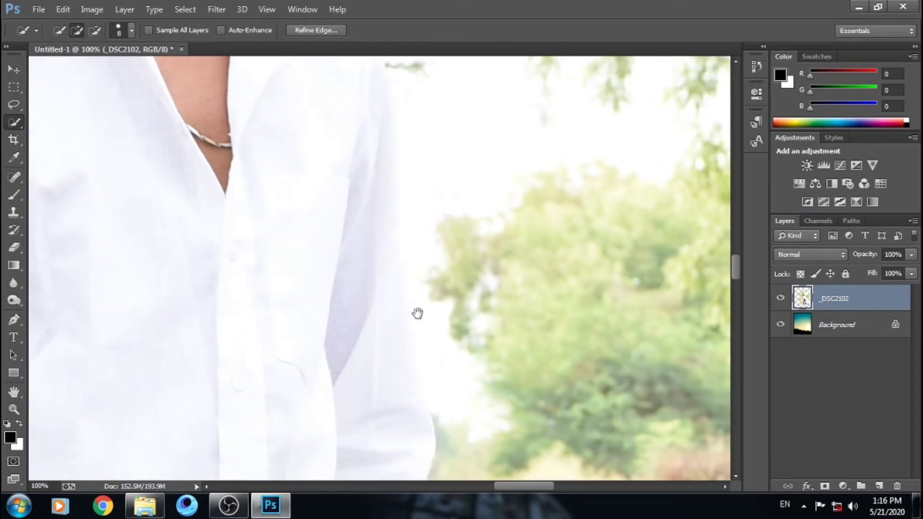
scroll(404, 250, "down", 5)
scroll(399, 173, "down", 5)
Extend the selection down the arm and hand and across both jeans legs
left_click_drag(378, 298, 355, 425)
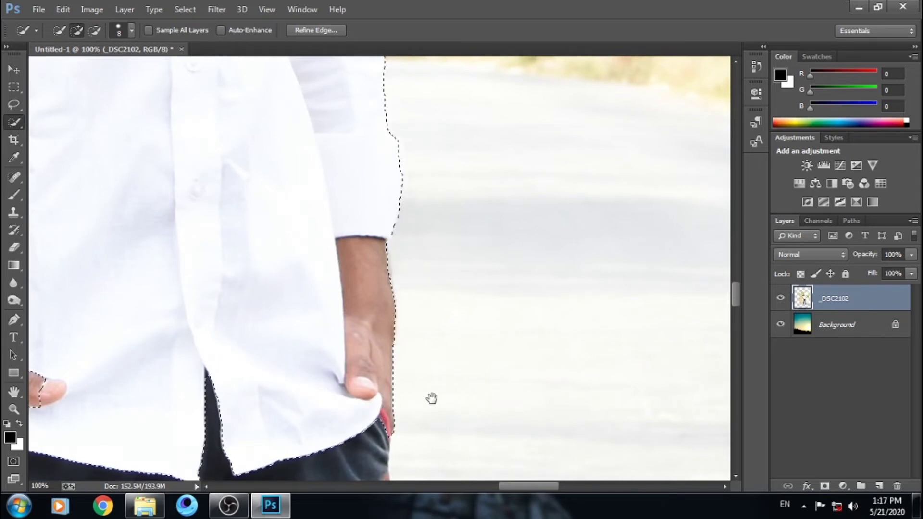
scroll(414, 319, "down", 5)
scroll(336, 284, "down", 3)
scroll(247, 251, "down", 2, "alt")
left_click_drag(259, 251, 315, 275)
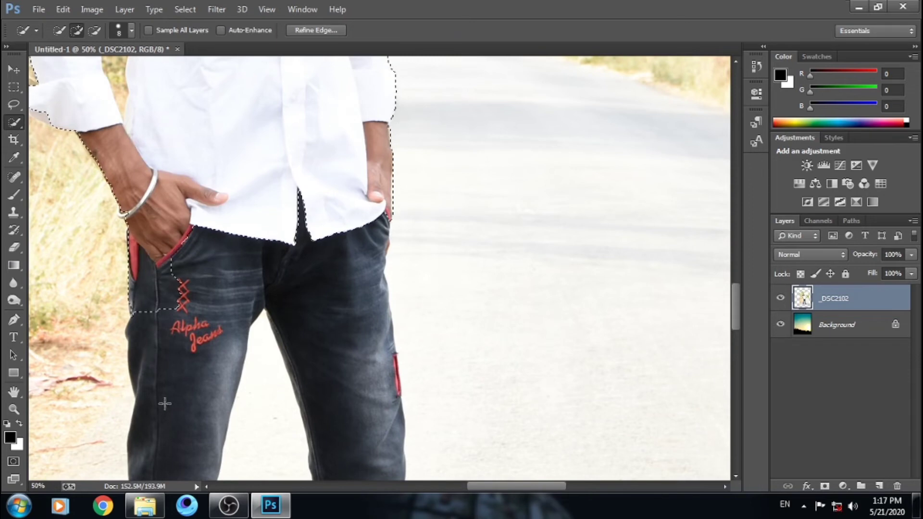
left_click_drag(165, 402, 159, 423)
left_click_drag(266, 248, 244, 137)
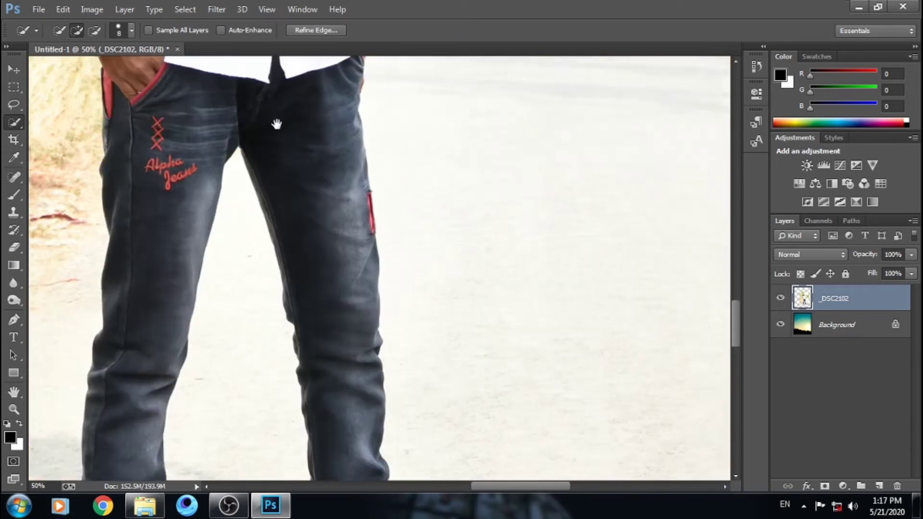
Move down to the lower legs and add the right shoe to the selection
left_click_drag(173, 399, 343, 345)
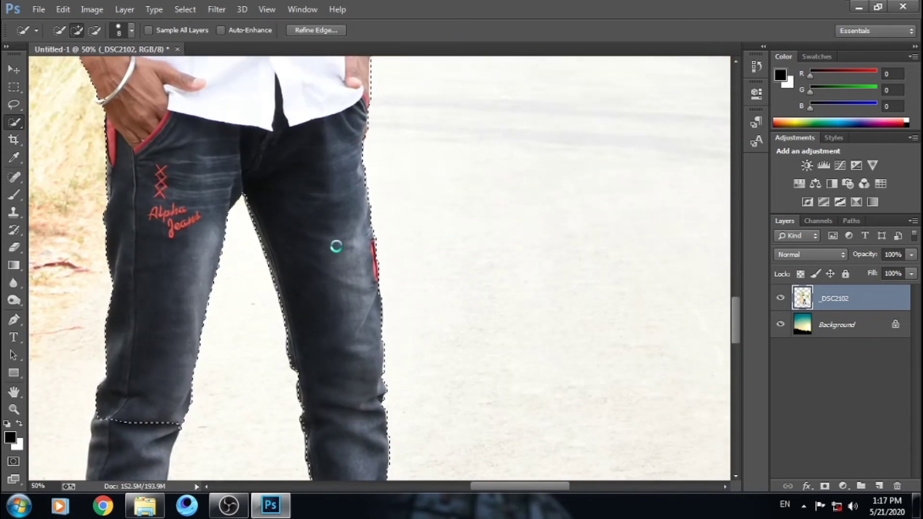
left_click_drag(363, 378, 314, 165)
left_click_drag(310, 255, 305, 155)
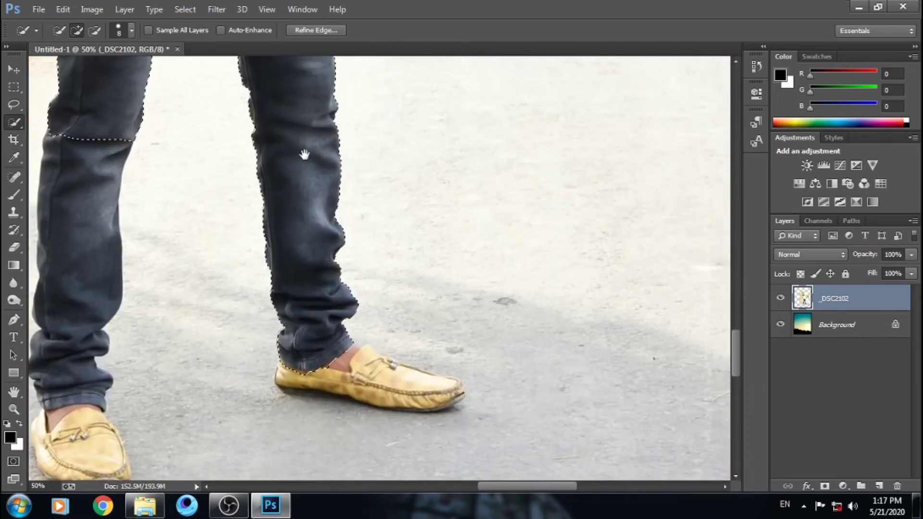
key("super")
key("Escape")
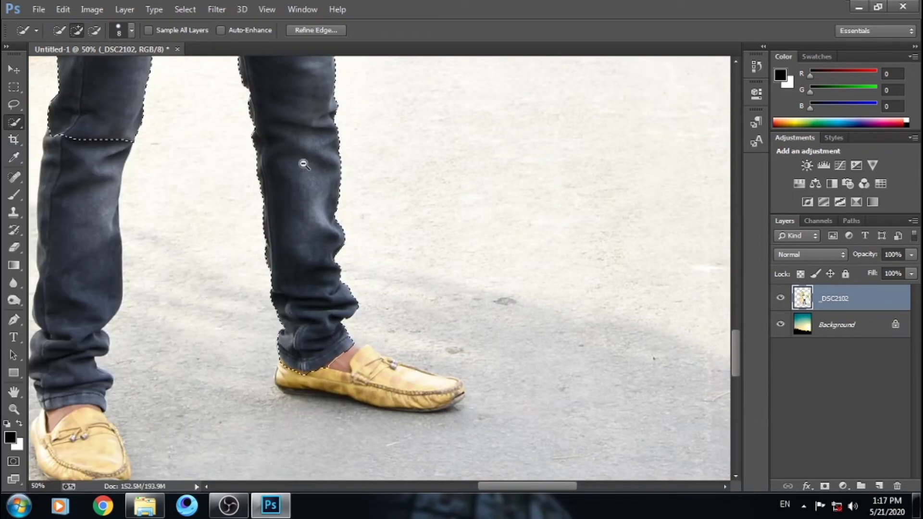
scroll(305, 158, "down", 2)
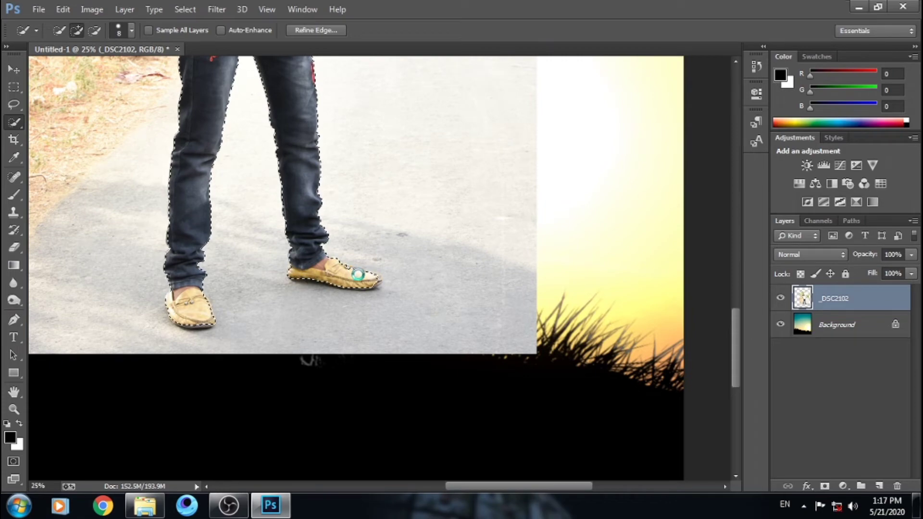
left_click(359, 275)
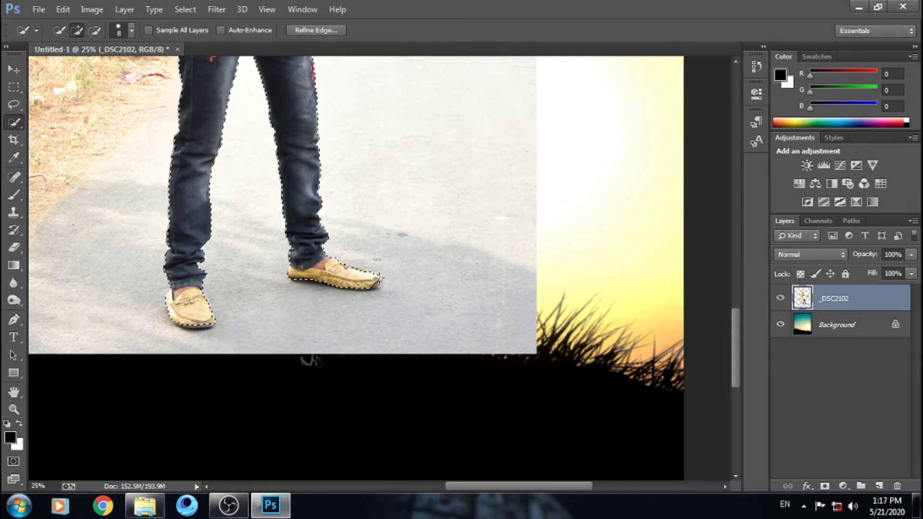
scroll(354, 289, "up", 2)
scroll(354, 288, "up", 3)
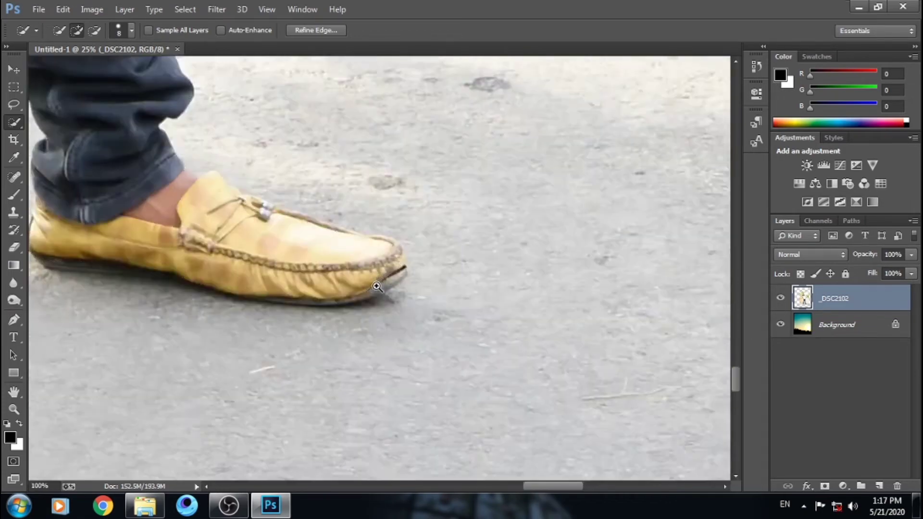
scroll(347, 303, "up", 1)
Refine the selection around the shoe tip, top edge and sole, dropping the shadow strip
left_click_drag(339, 314, 436, 164)
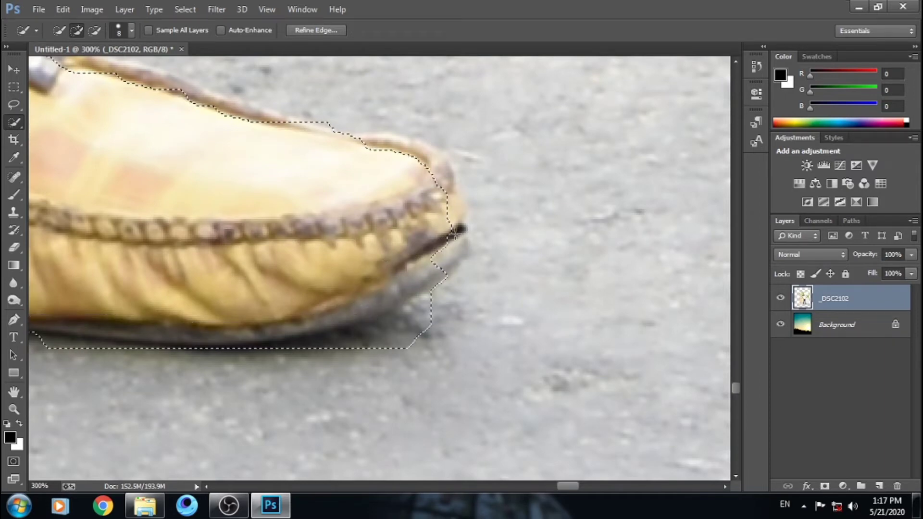
left_click_drag(397, 143, 64, 54)
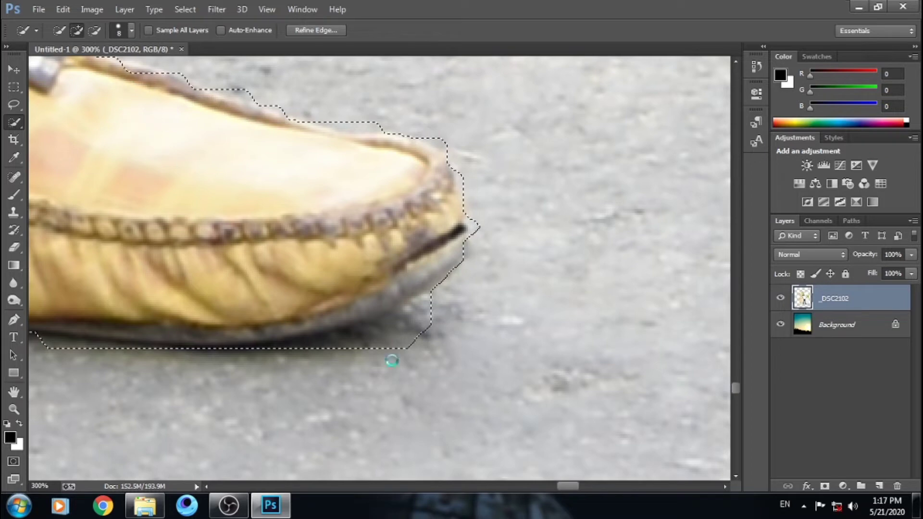
left_click_drag(464, 255, 164, 376)
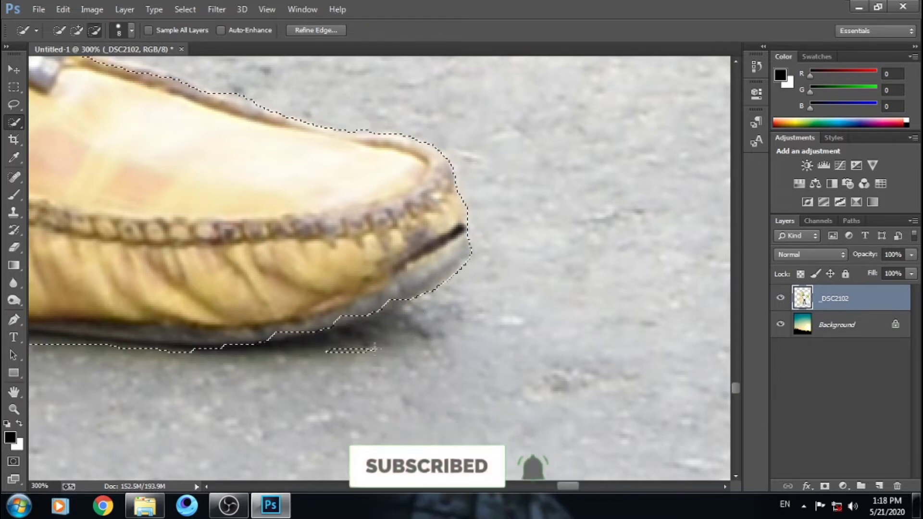
left_click_drag(375, 347, 354, 352)
scroll(294, 363, "down", 3)
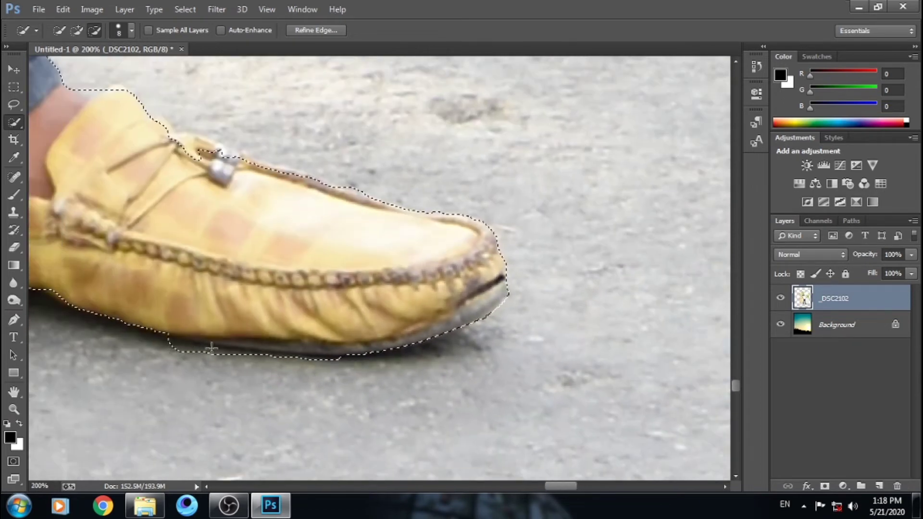
left_click_drag(211, 348, 305, 355)
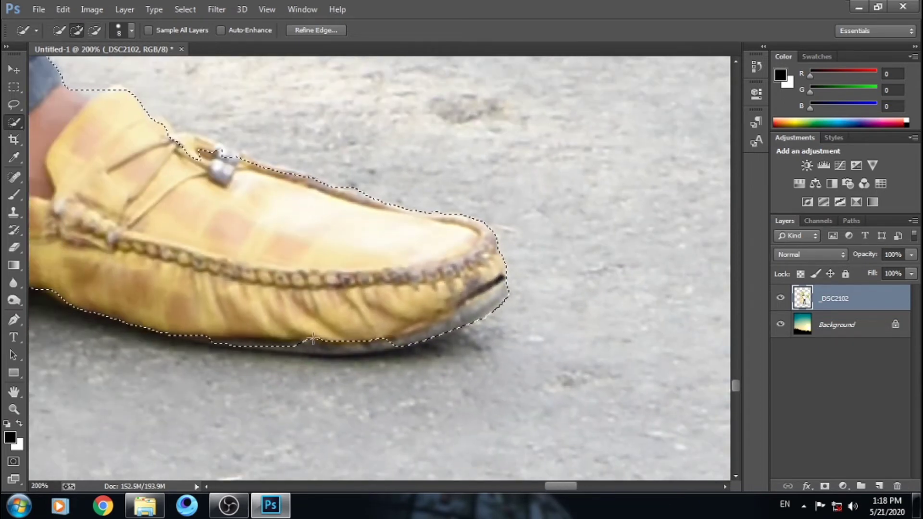
mouse_move(362, 344)
left_mouse_down()
mouse_move(381, 345)
mouse_move(303, 342)
left_mouse_up()
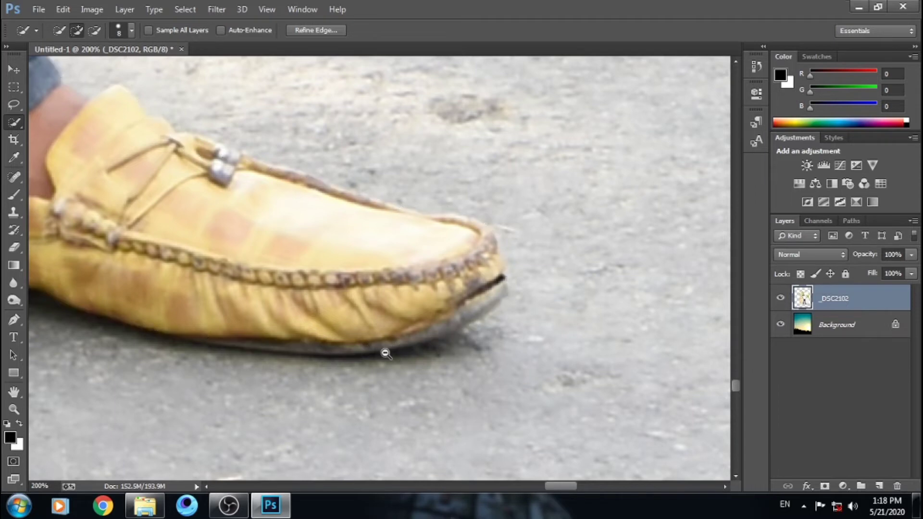
scroll(363, 347, "down", 3)
scroll(363, 347, "down", 2)
scroll(363, 347, "left", 5)
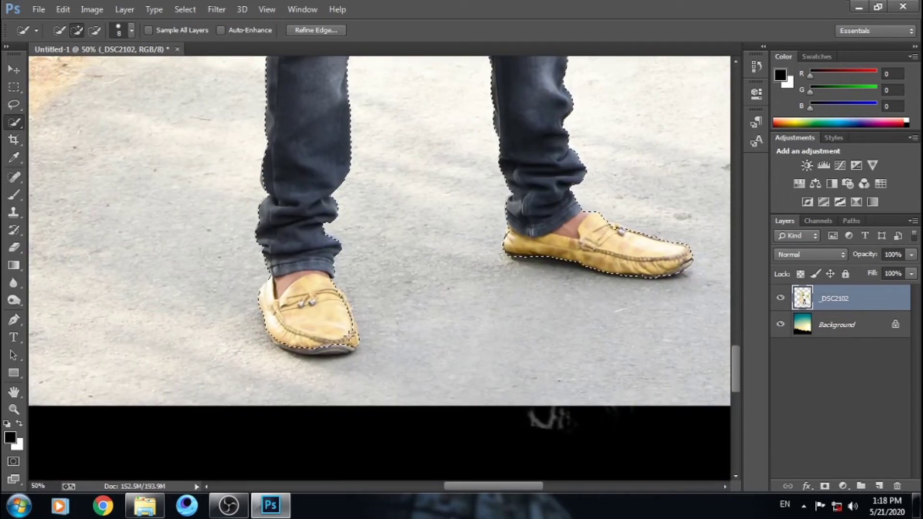
Zoom in on the left shoe and subtract the shadow beneath its sole
left_click_drag(327, 350, 296, 349)
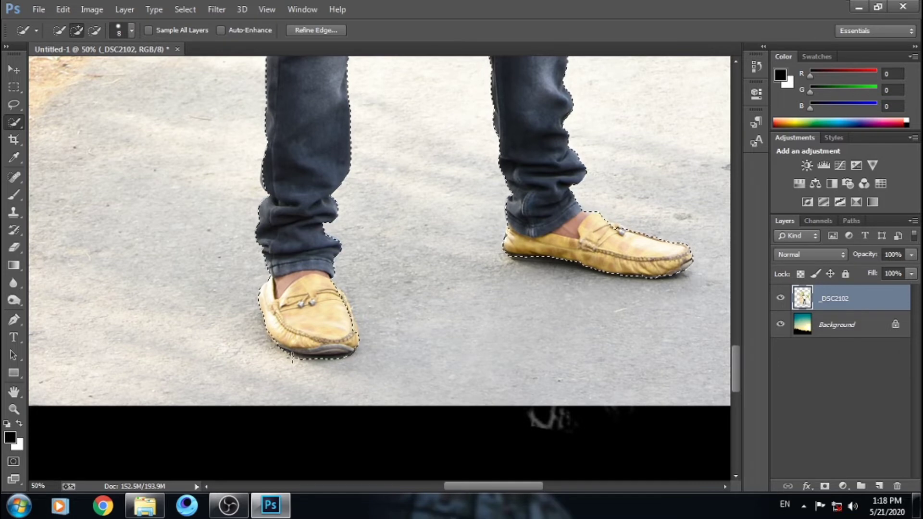
key("ctrl+z")
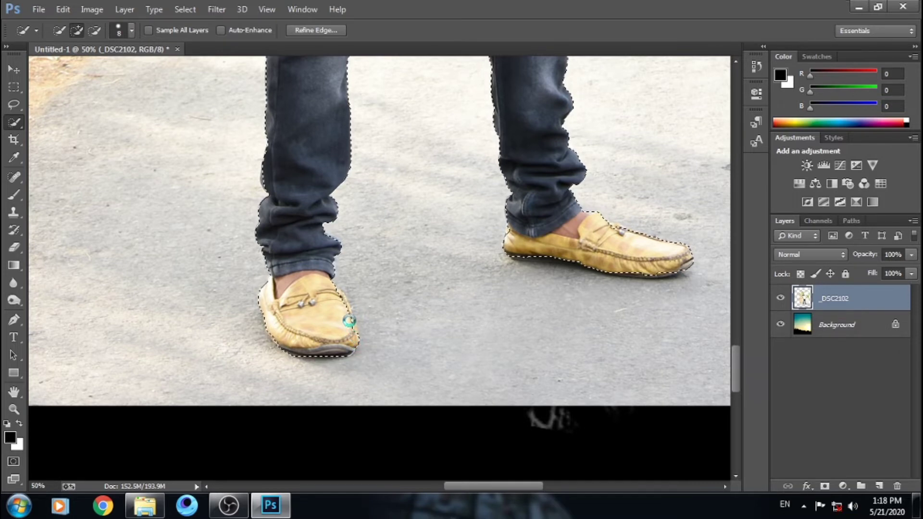
key("ctrl+z")
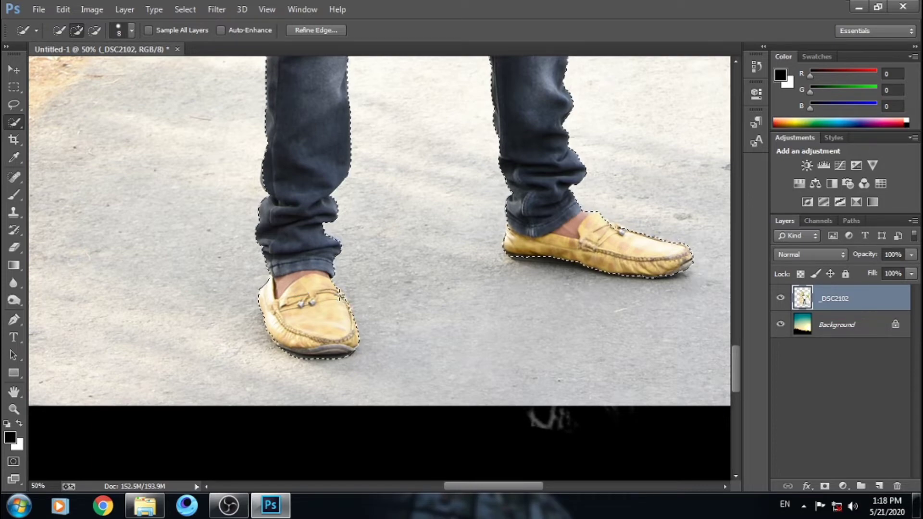
left_click(304, 363, "ctrl")
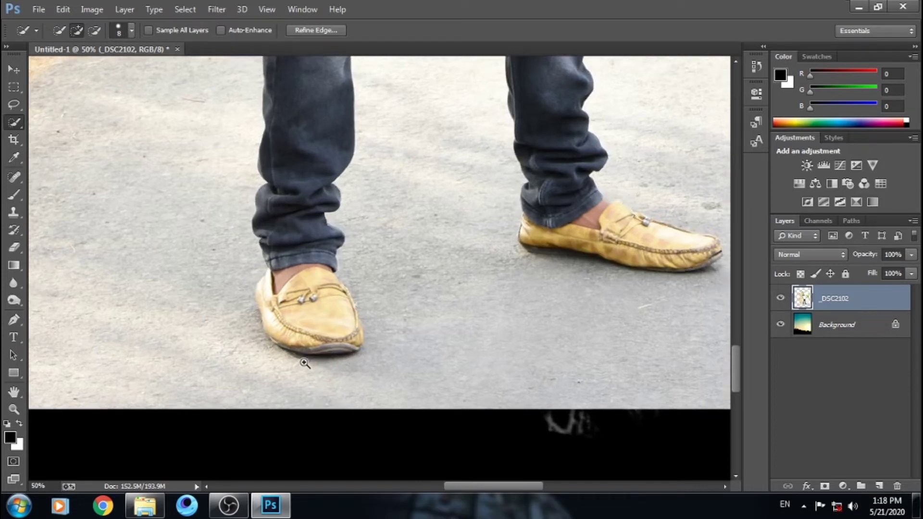
left_click_drag(266, 334, 510, 331)
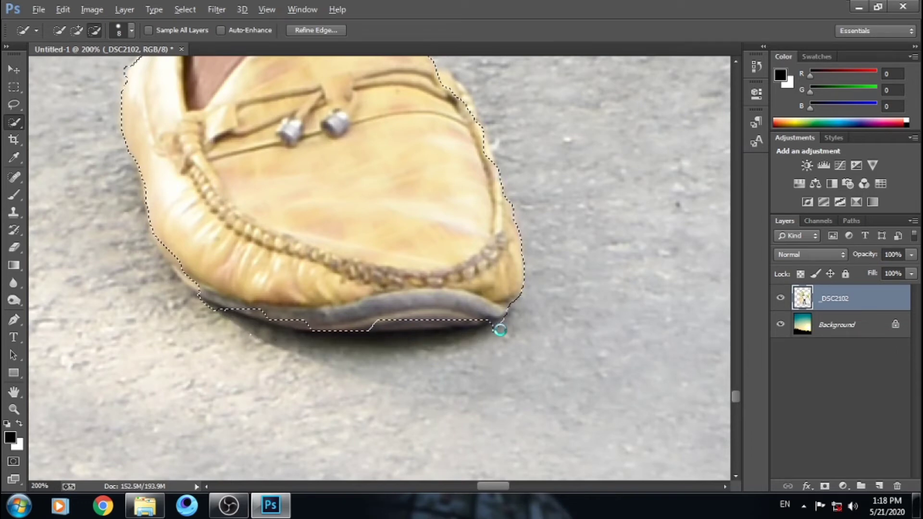
left_click(463, 342, "alt")
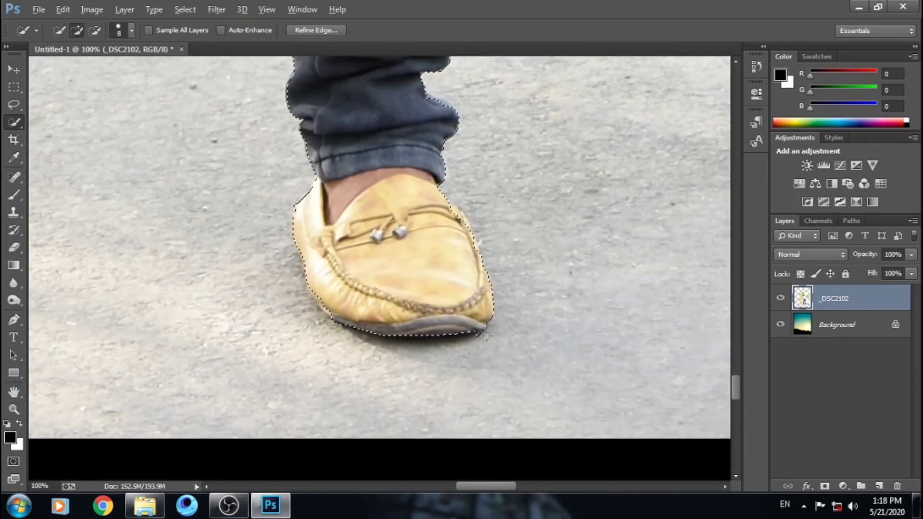
left_click(392, 345, "alt")
scroll(403, 332, "up", 3)
left_click(403, 332, "alt")
Subtract the background gap between the left arm and torso down to the cuff
left_click(414, 383, "alt")
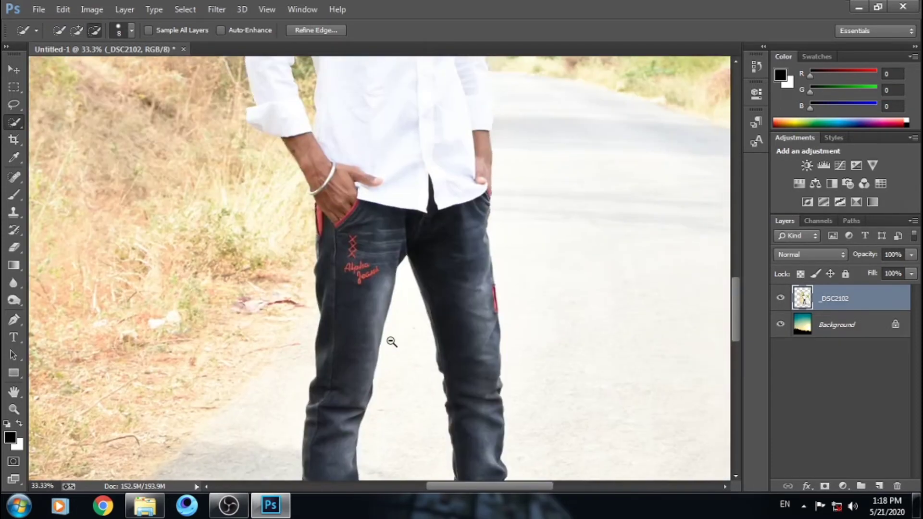
left_click(389, 341, "alt")
left_click_drag(380, 216, 373, 408)
scroll(327, 289, "up", 1)
scroll(317, 269, "up", 1)
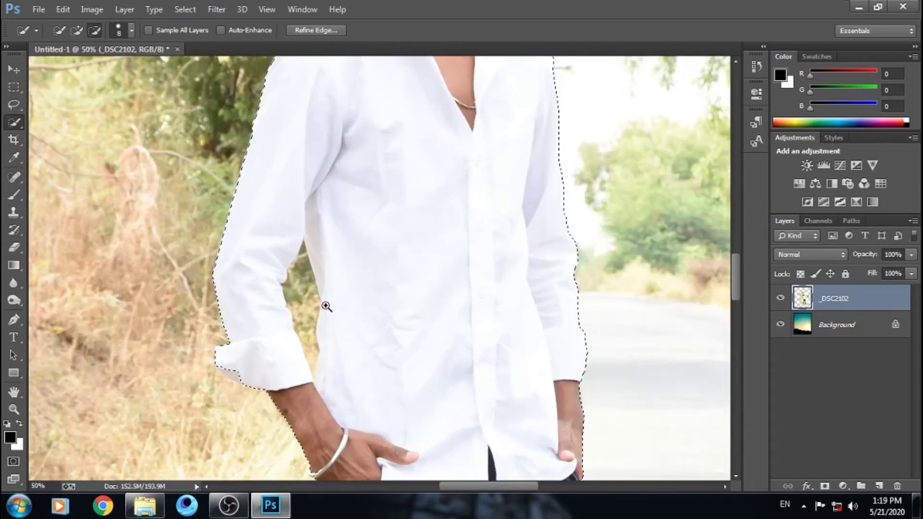
scroll(303, 235, "up", 1)
left_click_drag(303, 235, 303, 335)
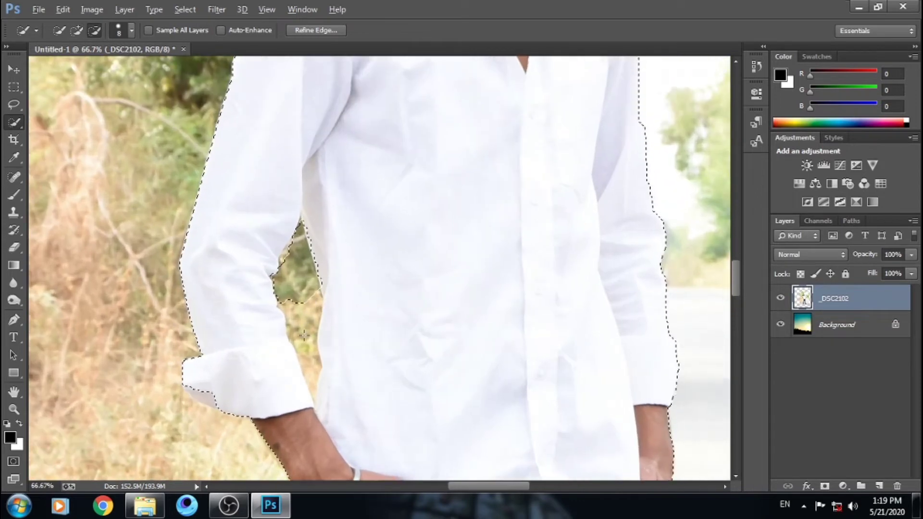
left_click_drag(311, 382, 315, 387)
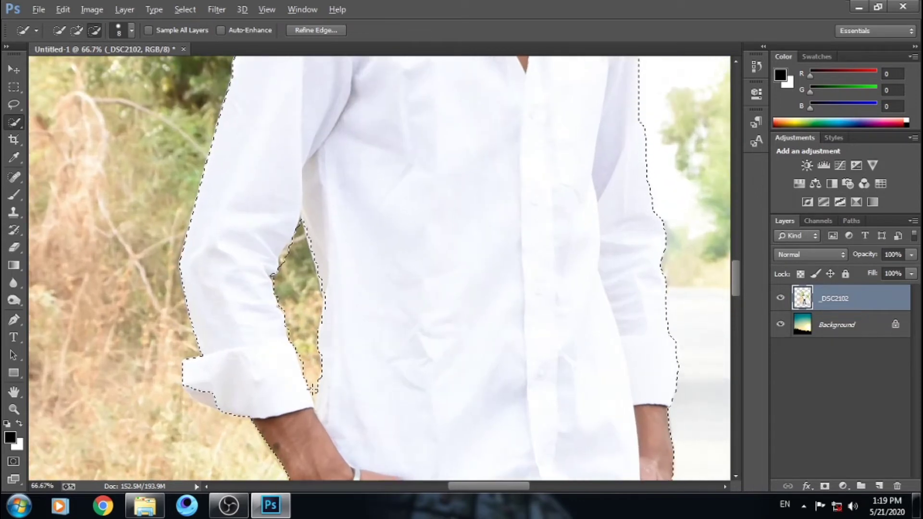
scroll(291, 259, "up", 1)
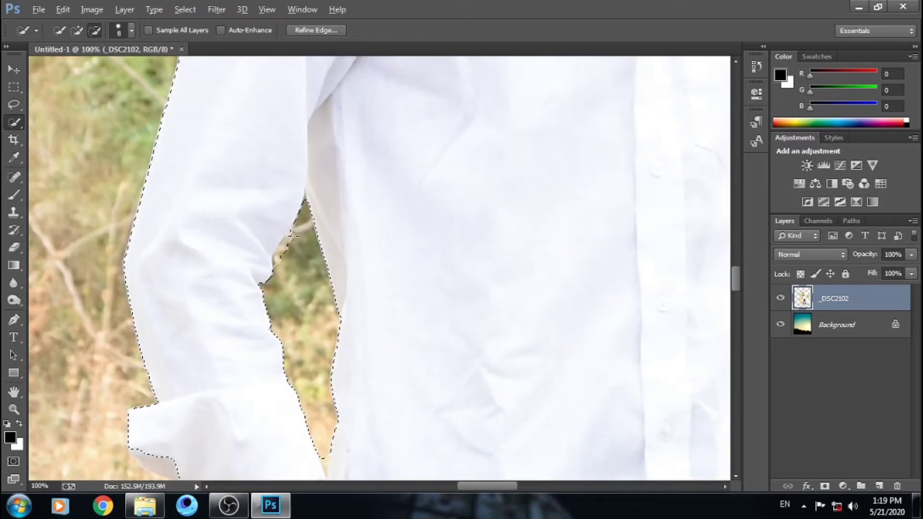
left_click_drag(284, 248, 322, 372)
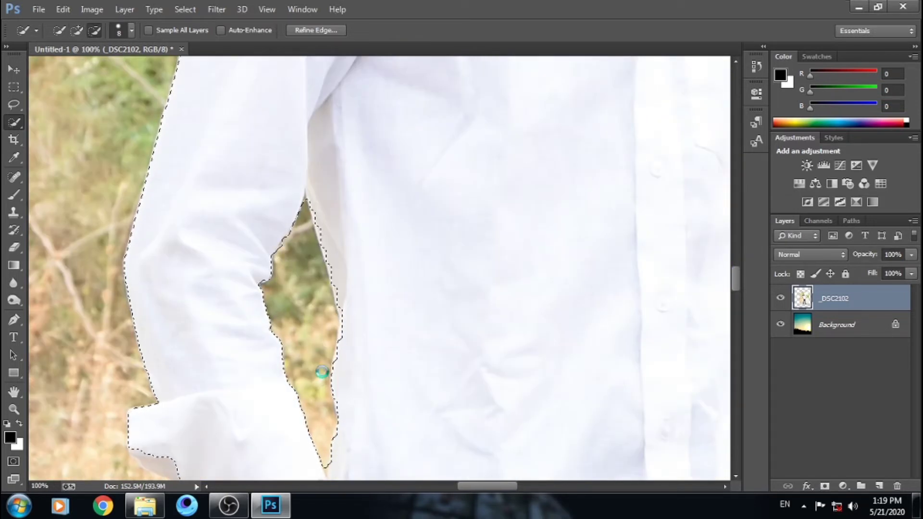
Zoom and pan across the cuff, shirt, jeans and head to check the selection
key("ctrl+minus")
key("ctrl+minus")
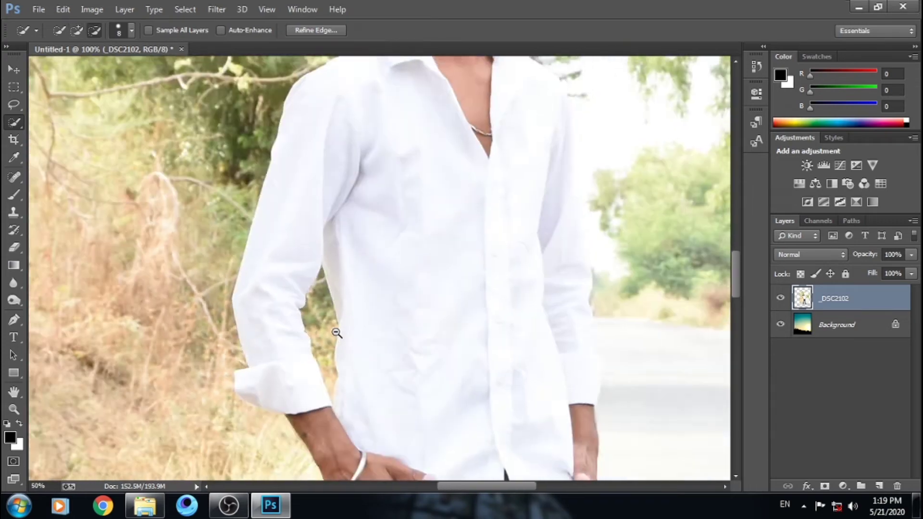
key("ctrl+minus")
left_click(275, 387)
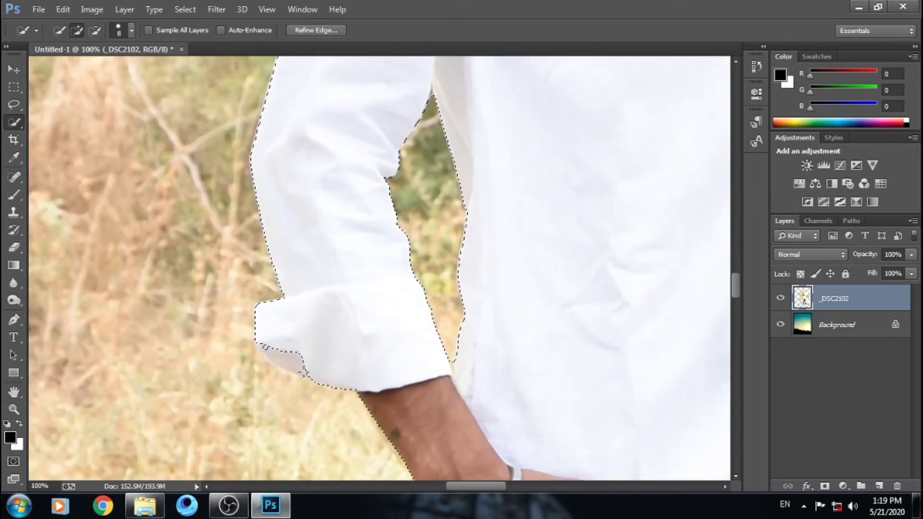
left_click(317, 395, "alt")
left_click_drag(365, 395, 365, 243)
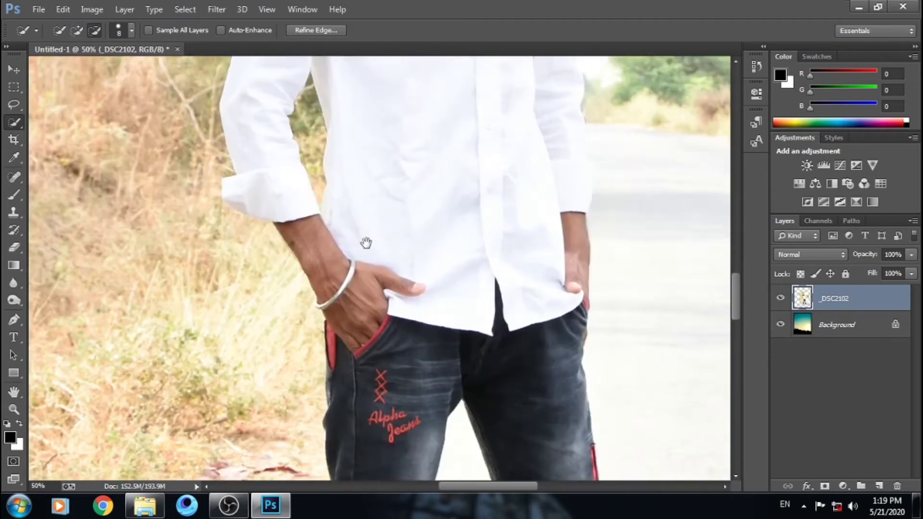
left_click(390, 174, "alt")
left_click_drag(391, 174, 385, 408)
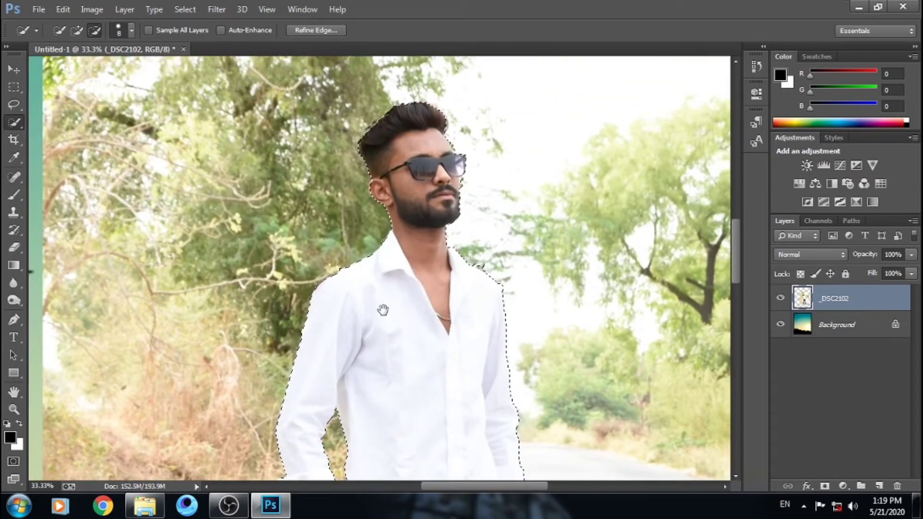
Subtract the background bulge beside the man's cheek from the selection
left_click(361, 124, "ctrl")
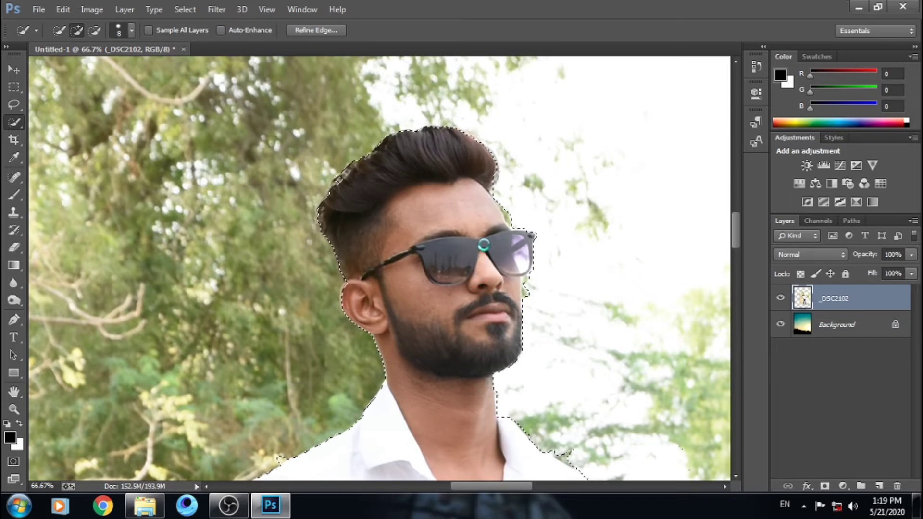
key("alt")
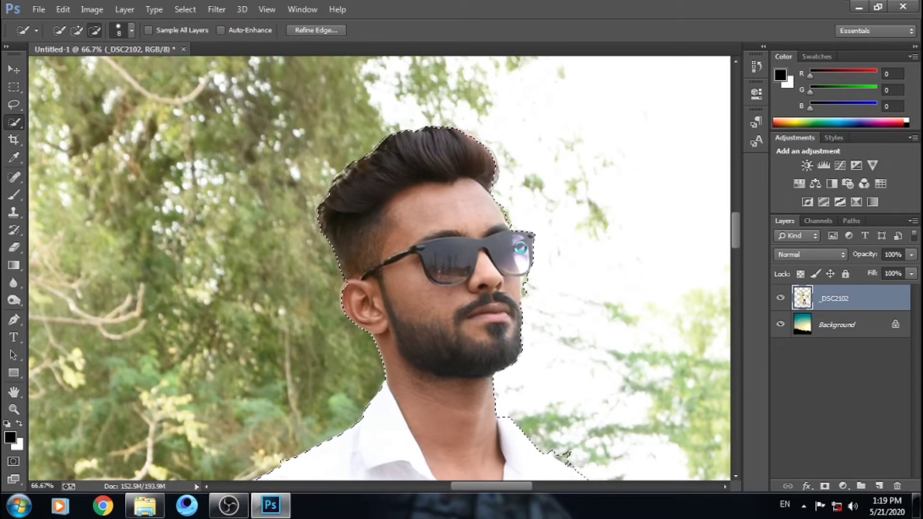
left_click(521, 248, "ctrl")
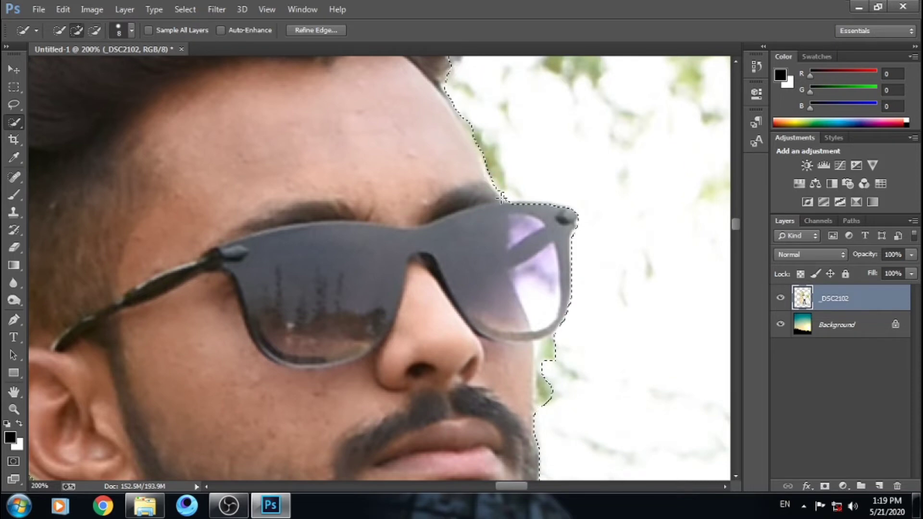
left_click_drag(525, 300, 386, 187)
left_click_drag(408, 238, 404, 304)
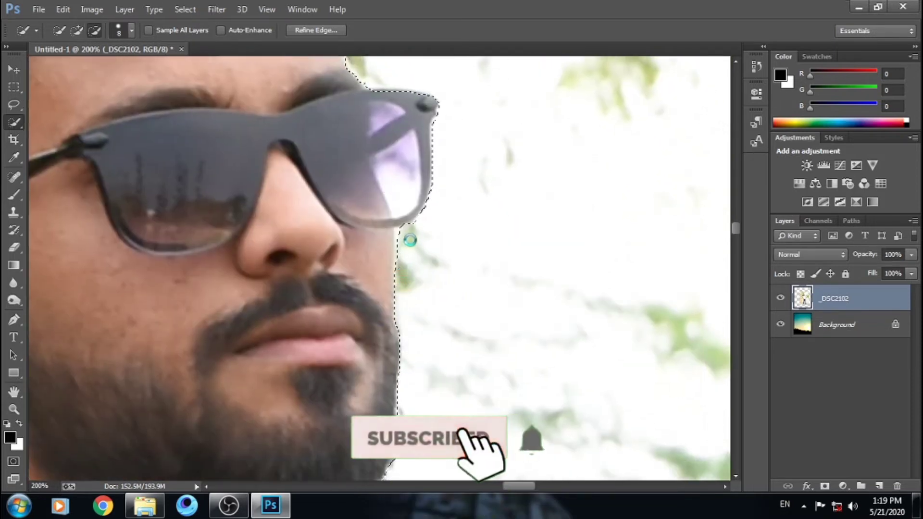
Trim the stray background notch at the man's right shoulder
key("ctrl+minus")
key("ctrl+minus")
key("ctrl+minus")
left_click_drag(368, 193, 366, 289)
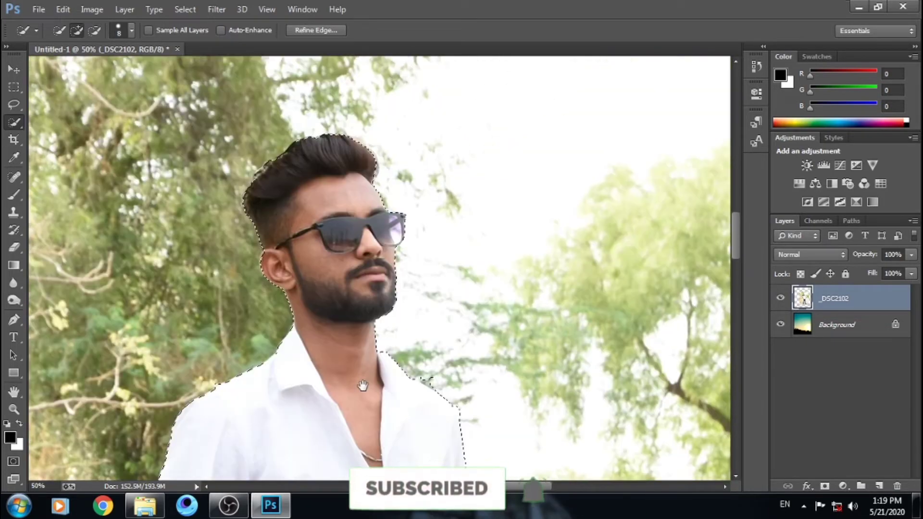
left_click(414, 332, "ctrl")
left_click(402, 288, "ctrl")
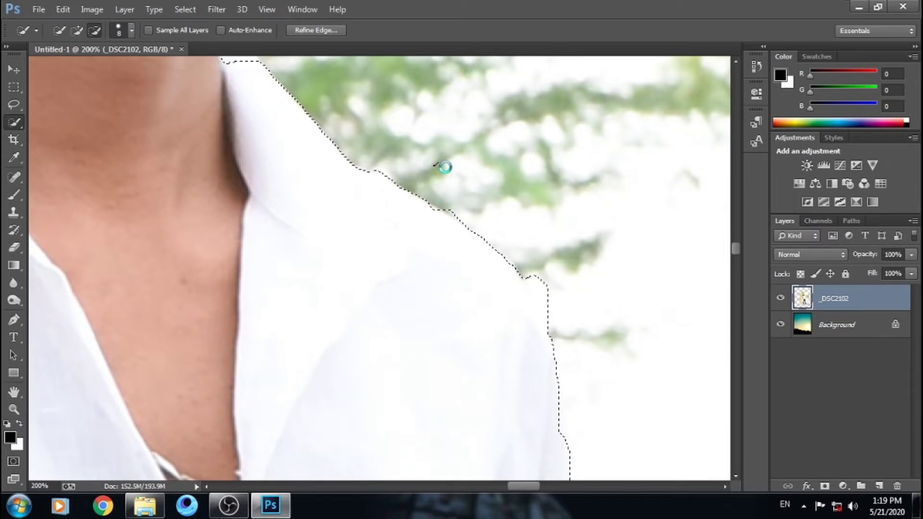
left_click_drag(503, 257, 532, 292)
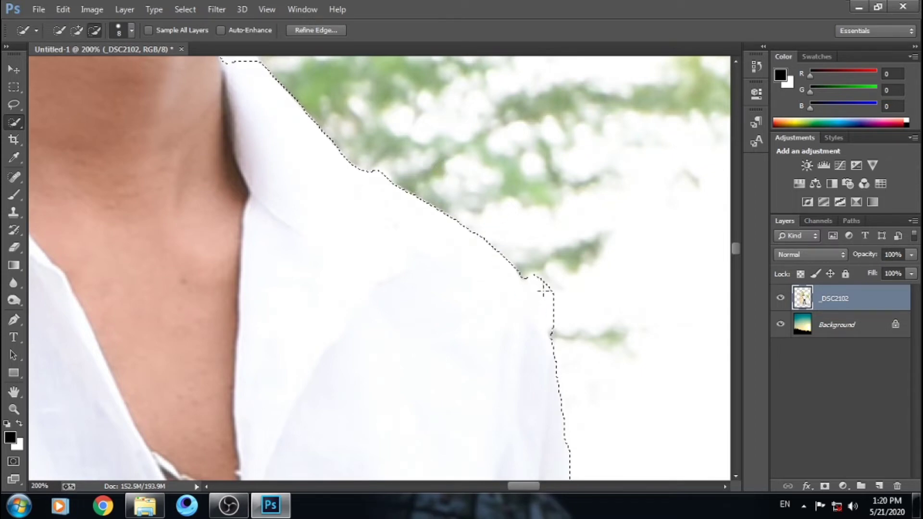
scroll(412, 329, "down", 3)
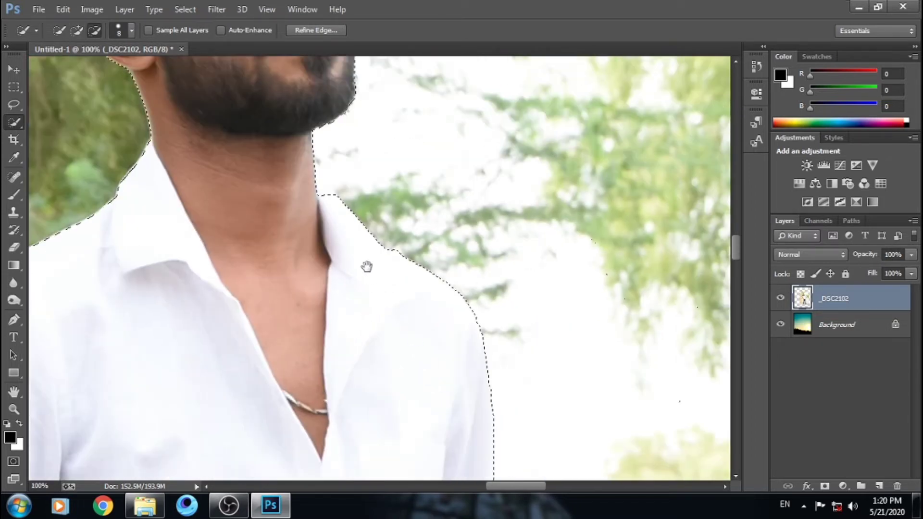
scroll(383, 320, "up", 1)
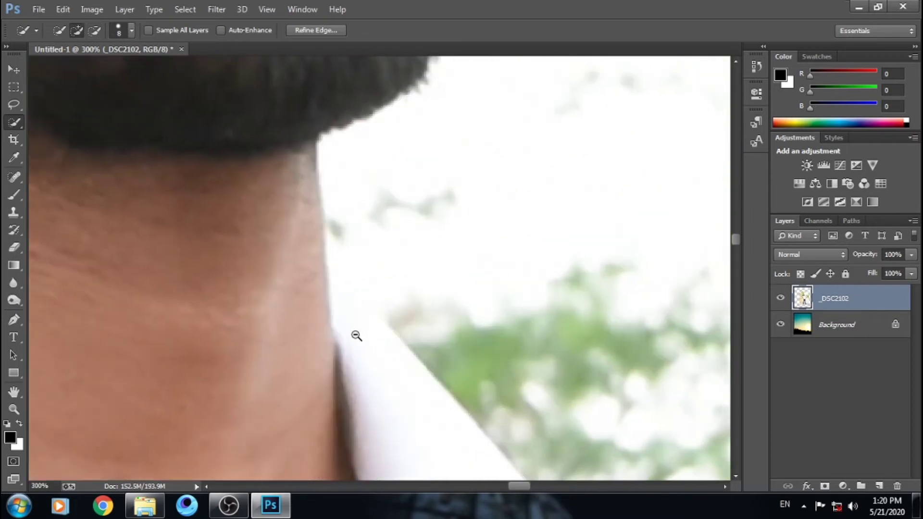
scroll(355, 341, "down", 4)
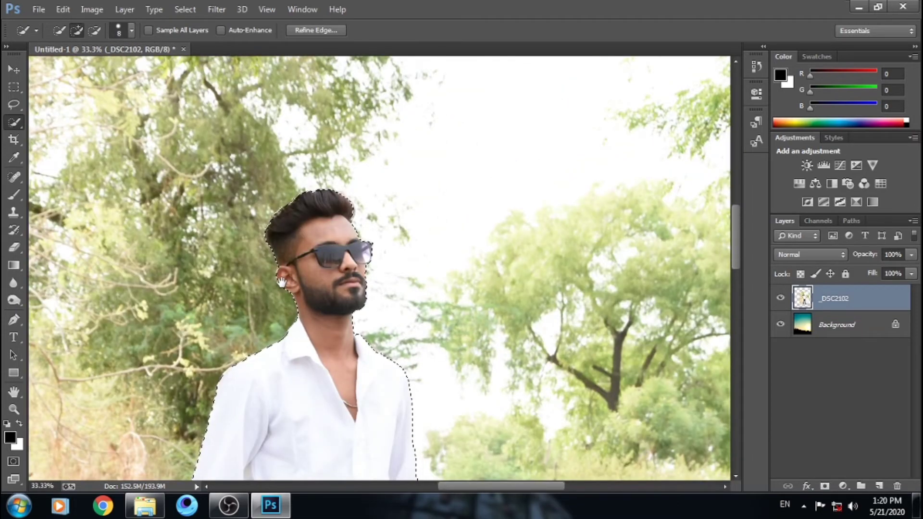
scroll(279, 321, "down", 1)
Feather the selection around the man's figure to soften its edge
scroll(281, 324, "down", 1)
scroll(286, 329, "down", 1)
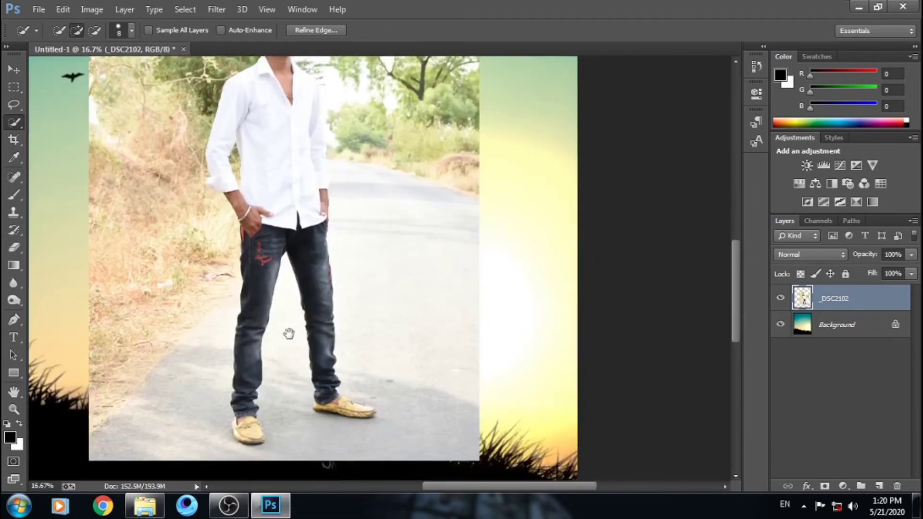
scroll(289, 334, "down", 1)
scroll(289, 334, "down", 1)
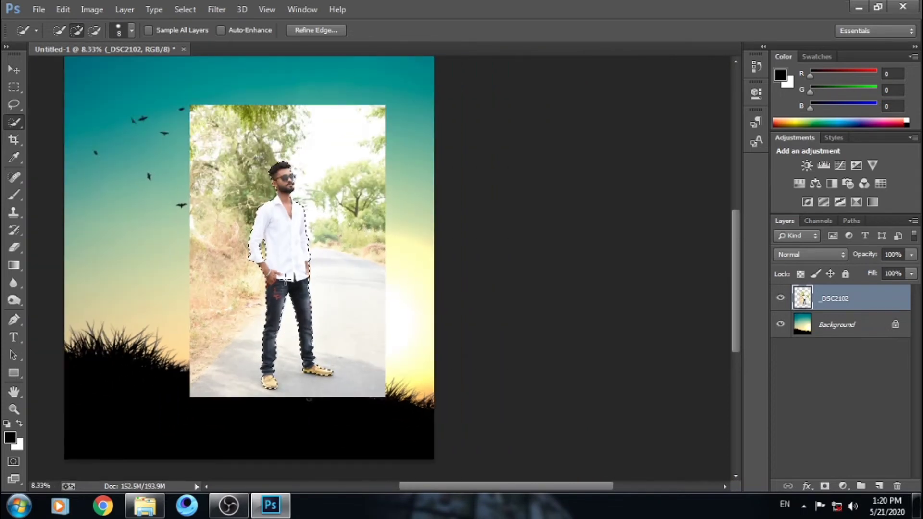
right_click(286, 281)
left_click(327, 241)
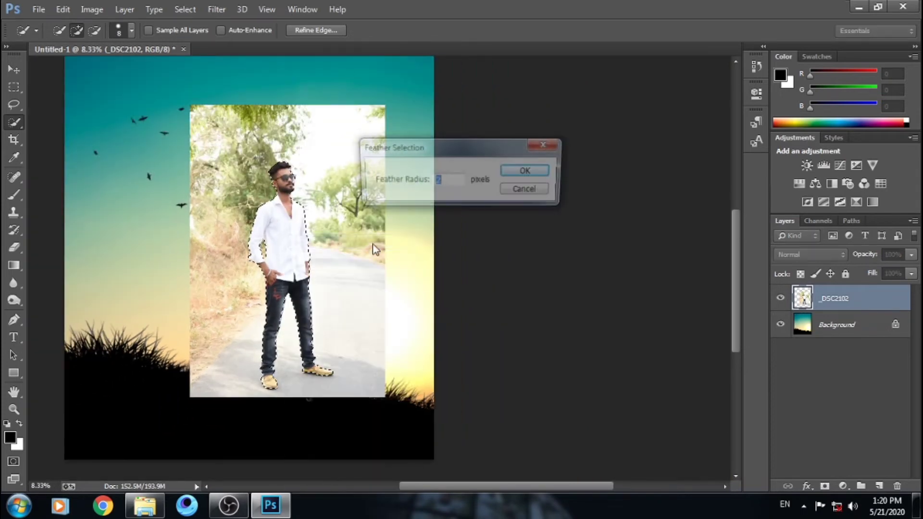
left_click(528, 171)
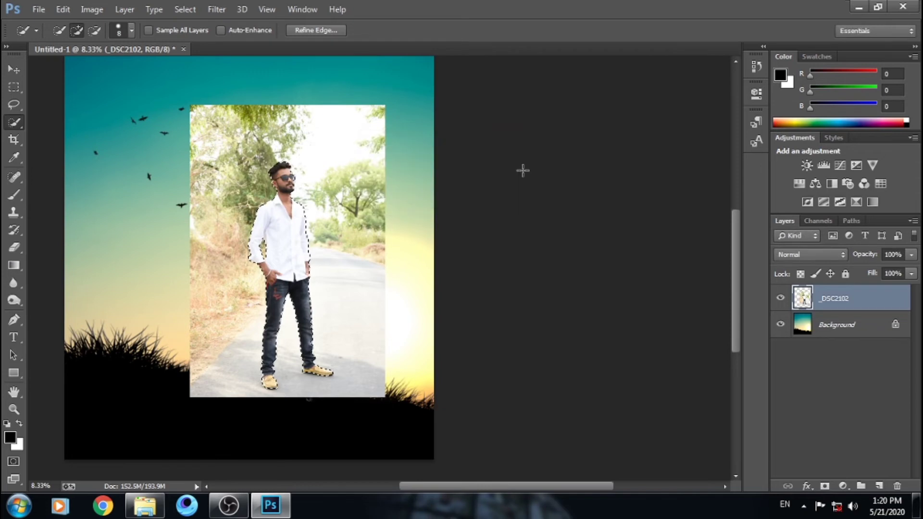
Copy the selected man onto a new layer and hide the original _DSC2102 photo
key("ctrl+j")
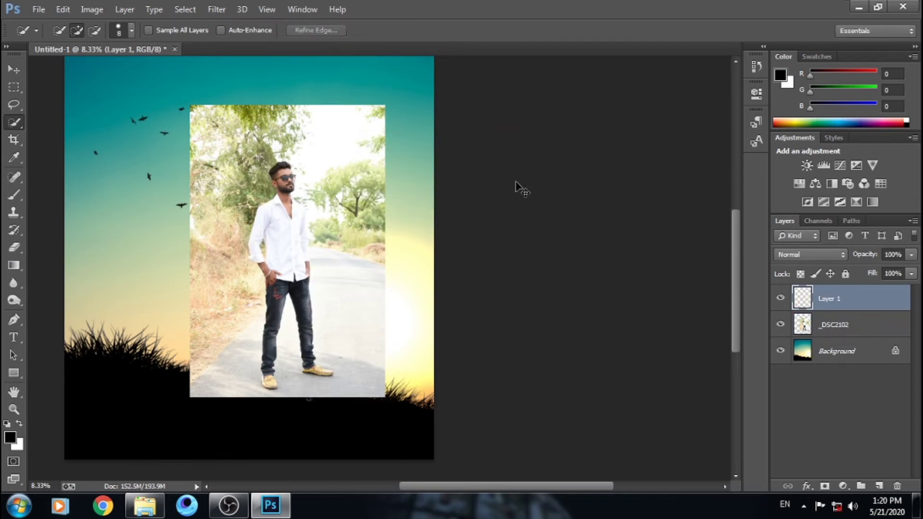
left_click(779, 325)
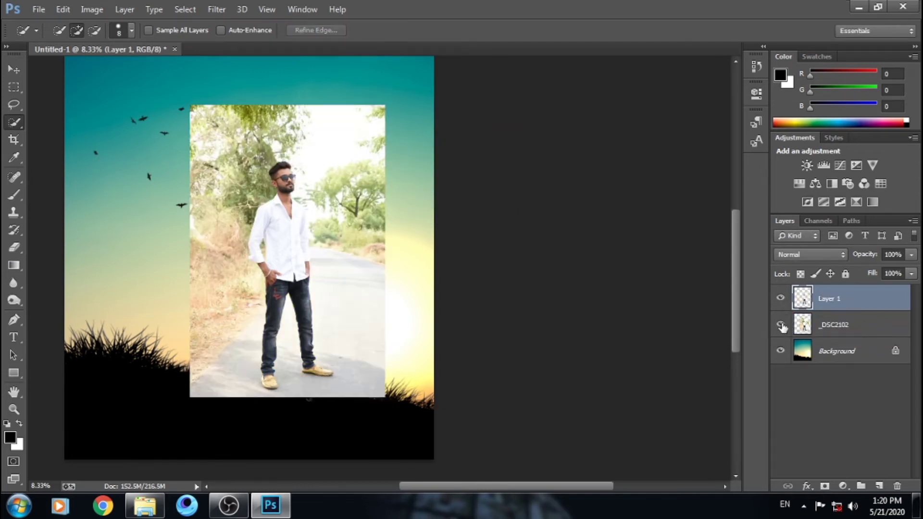
left_click(779, 326)
left_click(781, 326)
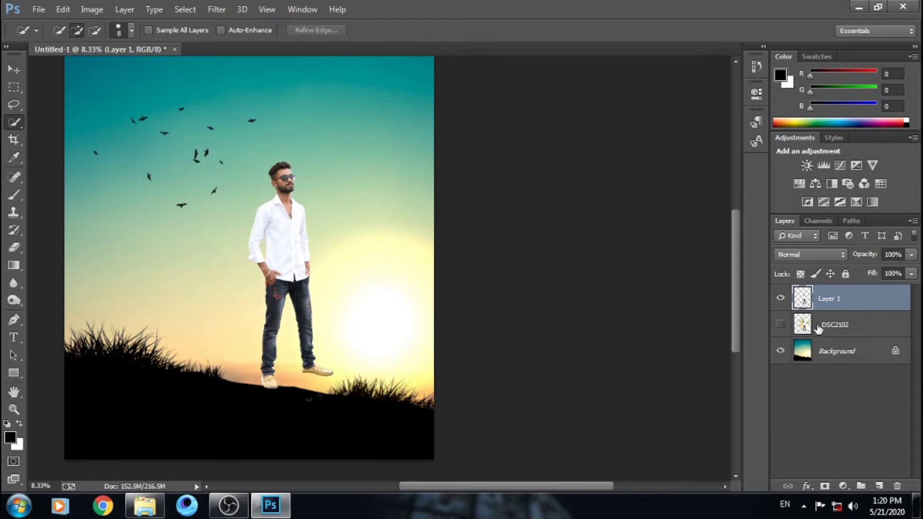
Delete the _DSC2102 photo layer, reselect Layer 1, and zoom out to the whole poster
left_click(817, 328)
key("Delete")
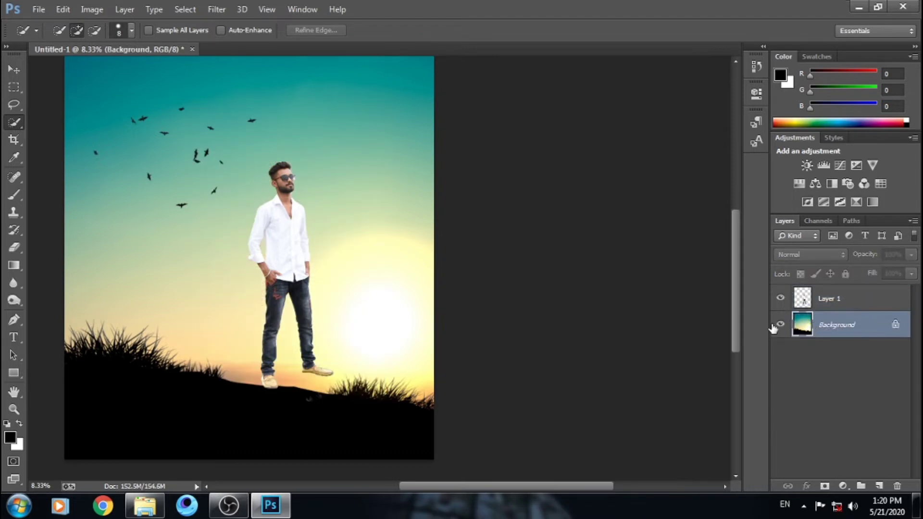
left_click(793, 304)
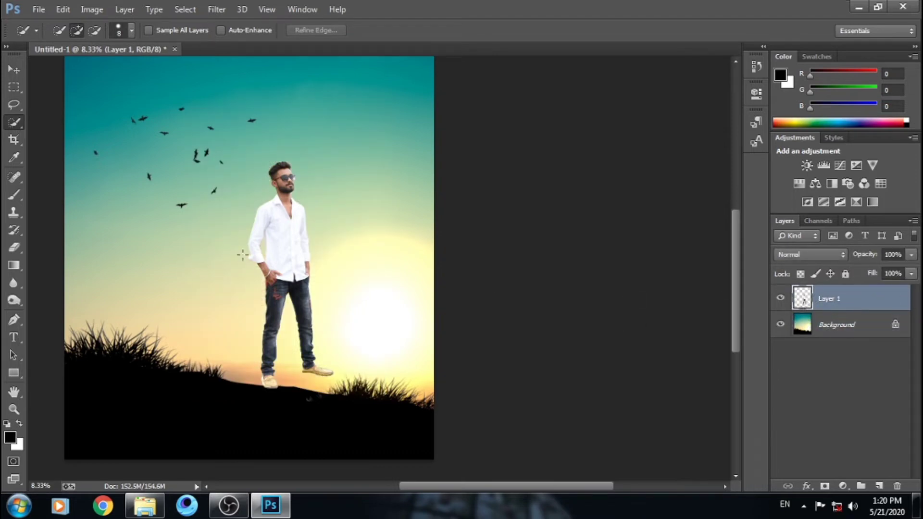
left_click(234, 287, "alt")
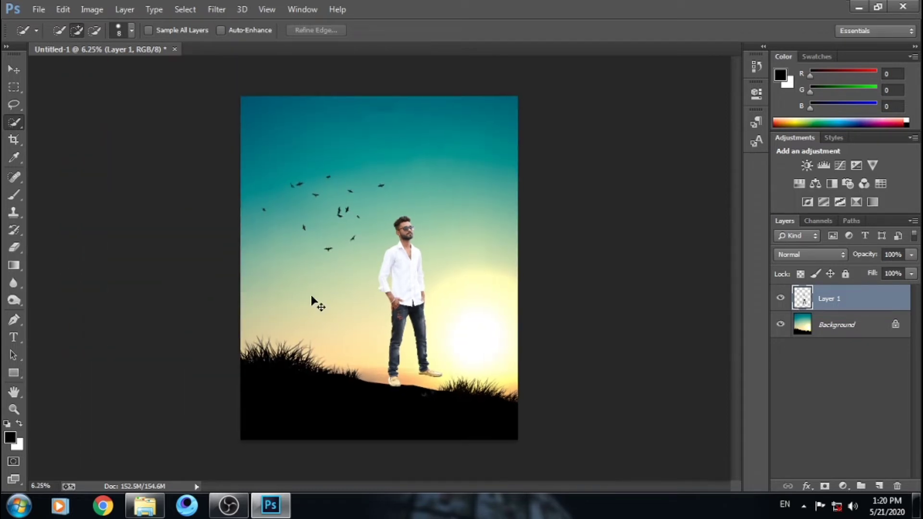
key("ctrl+t")
Enlarge the man to about 121%, raise him, and flip him horizontally
left_click_drag(413, 333, 410, 330)
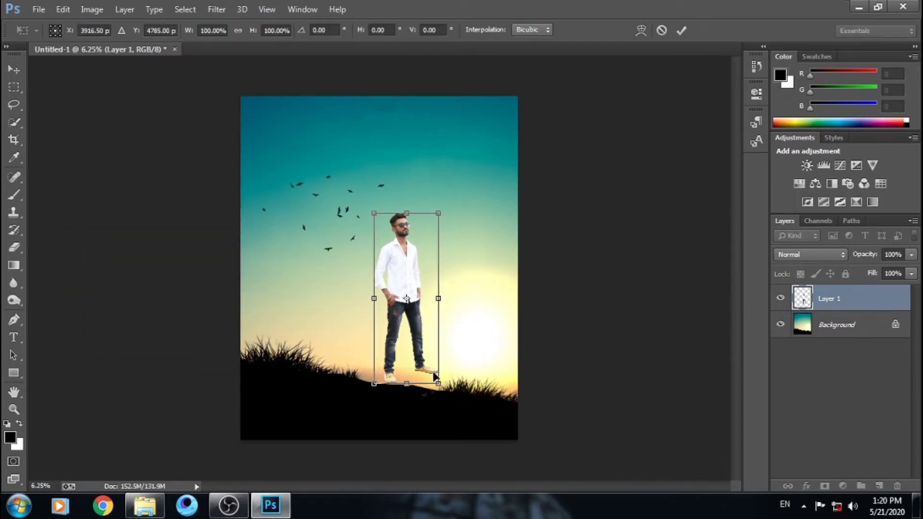
left_click_drag(438, 383, 466, 416)
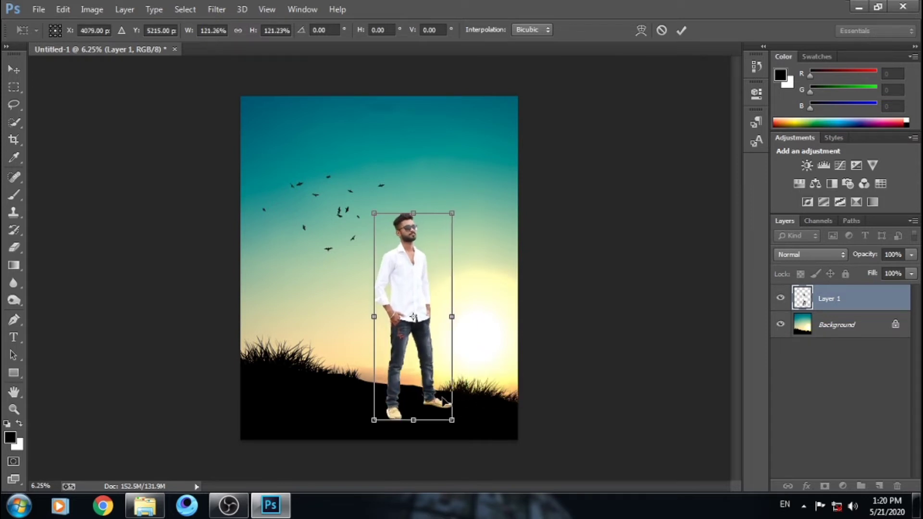
left_click_drag(466, 416, 437, 360)
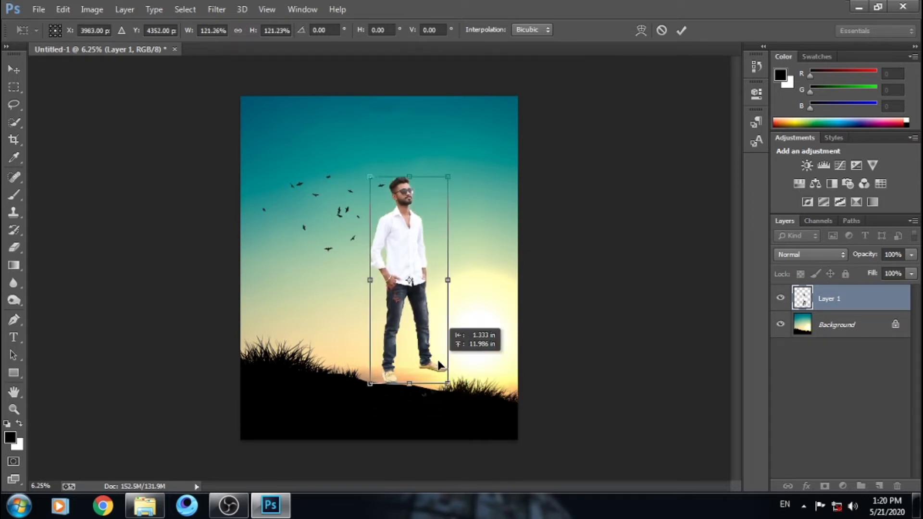
right_click(408, 360)
left_click(471, 335)
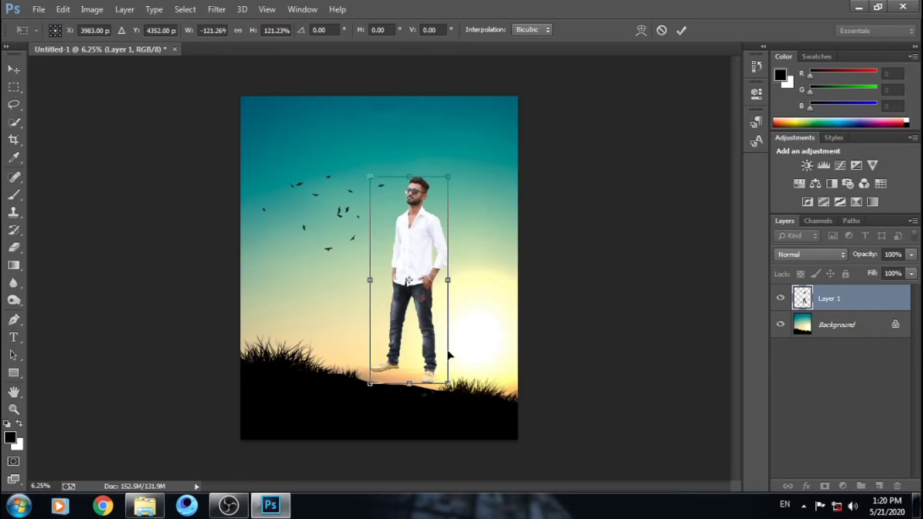
Scale the man to about 131%, narrow and stretch him taller on the hill, and apply
left_click_drag(448, 384, 454, 387)
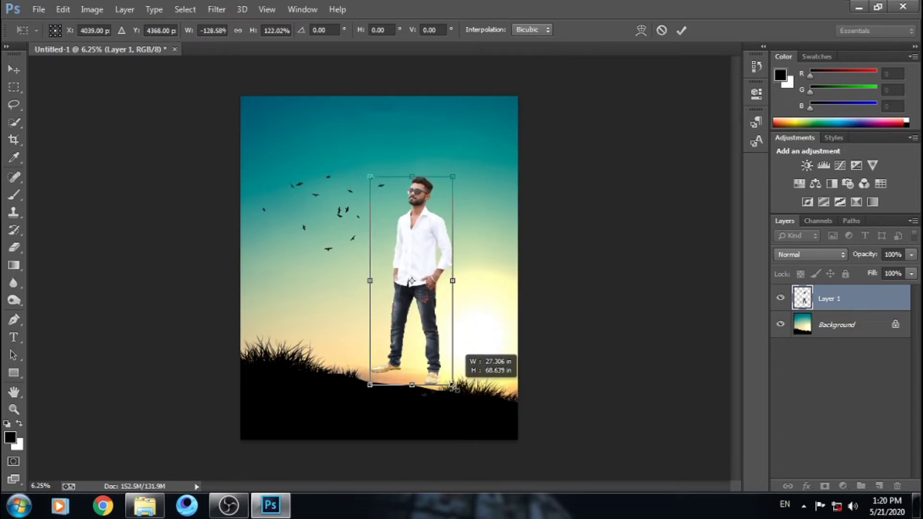
key("ctrl+z")
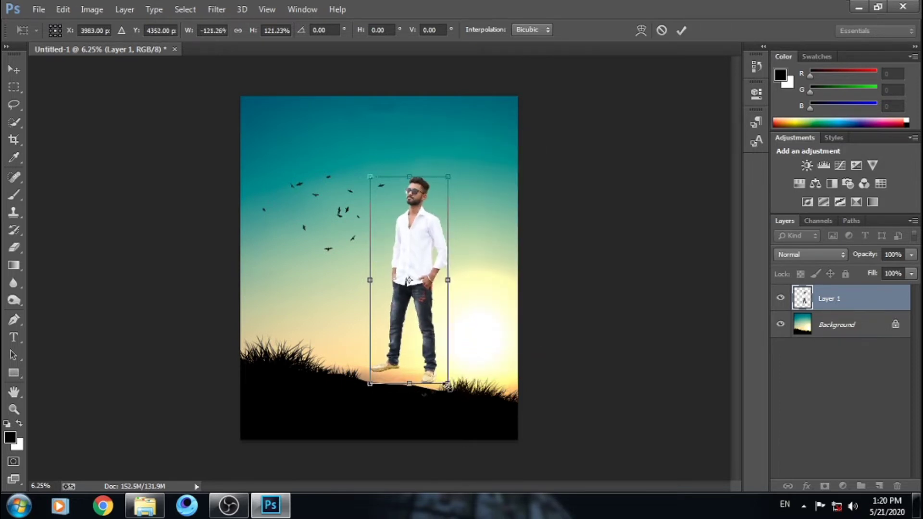
left_click_drag(449, 386, 454, 401)
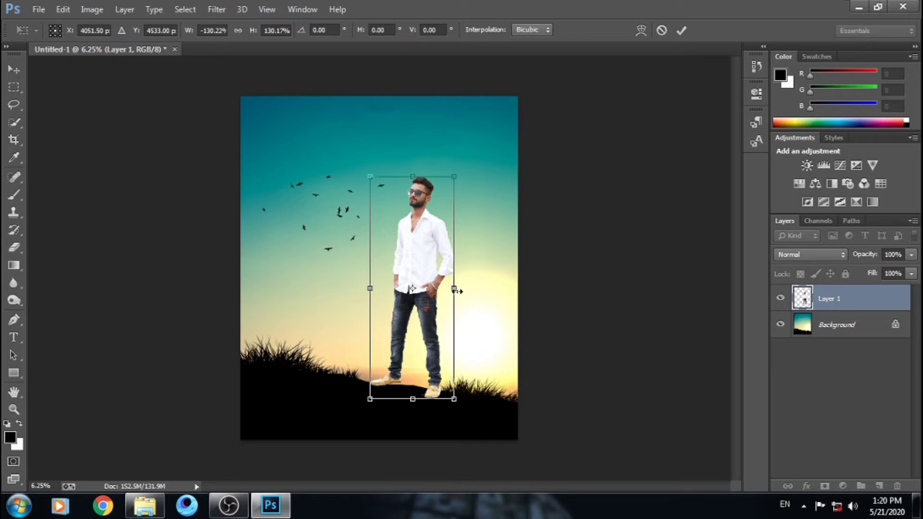
left_click_drag(454, 288, 446, 288)
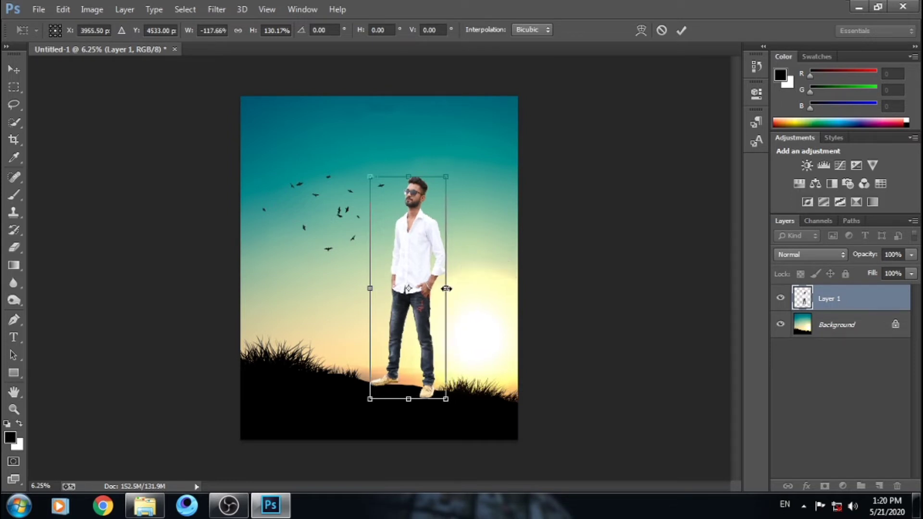
left_click_drag(408, 172, 407, 161)
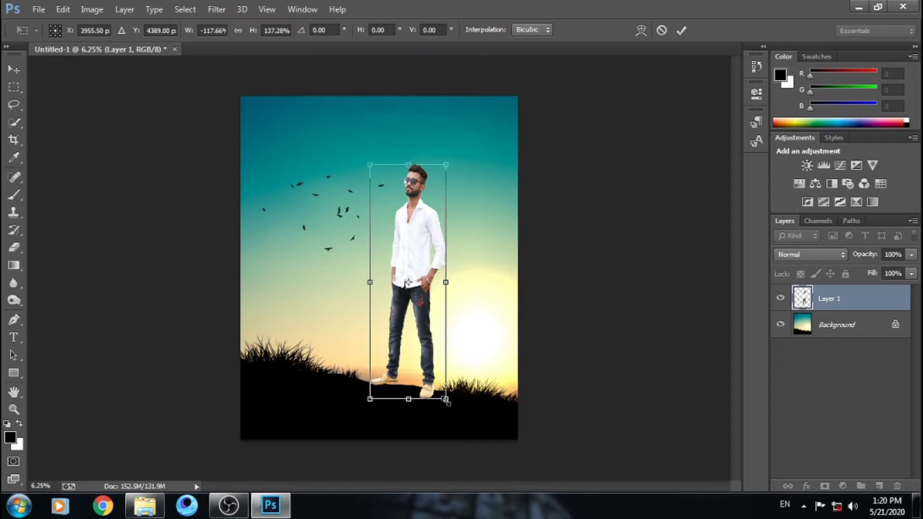
left_click_drag(446, 399, 448, 403)
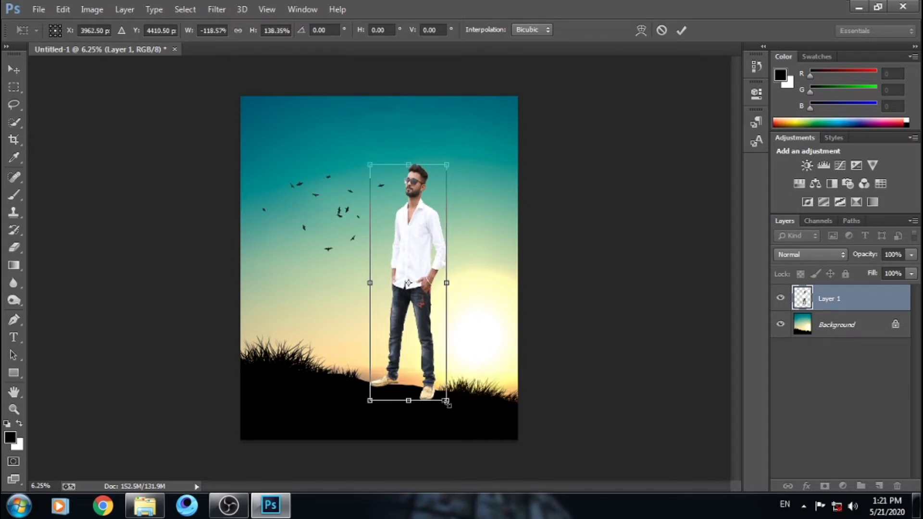
left_click_drag(427, 380, 427, 379)
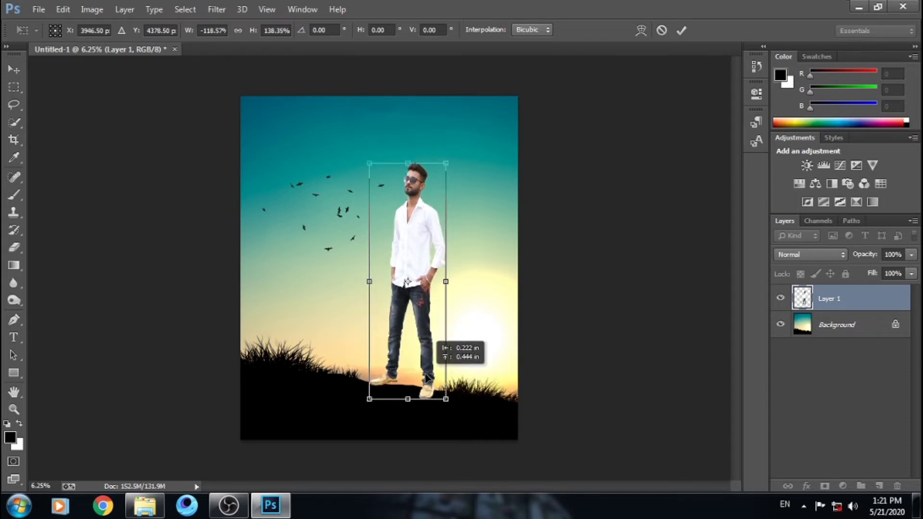
key("Return")
key("w")
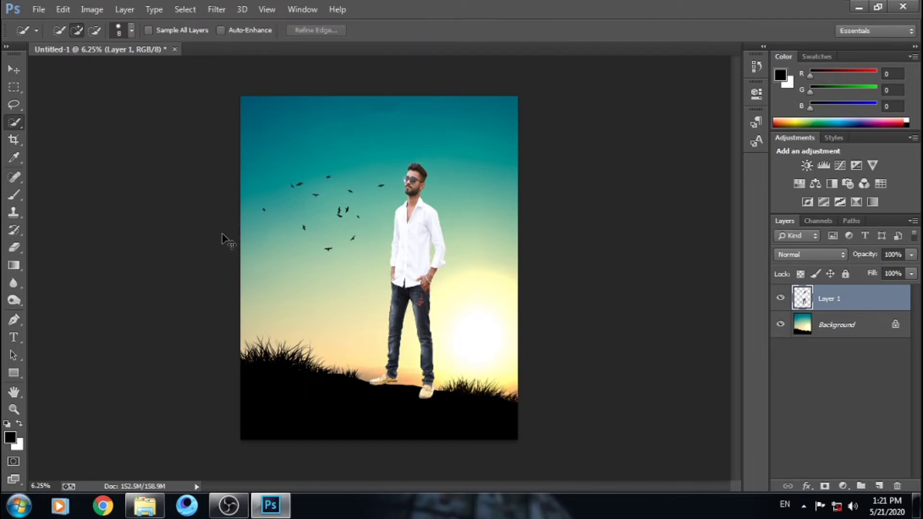
Turn the man solid black with Hue/Saturation Lightness -100, then inspect his edges
key("ctrl+u")
left_click_drag(637, 246, 537, 227)
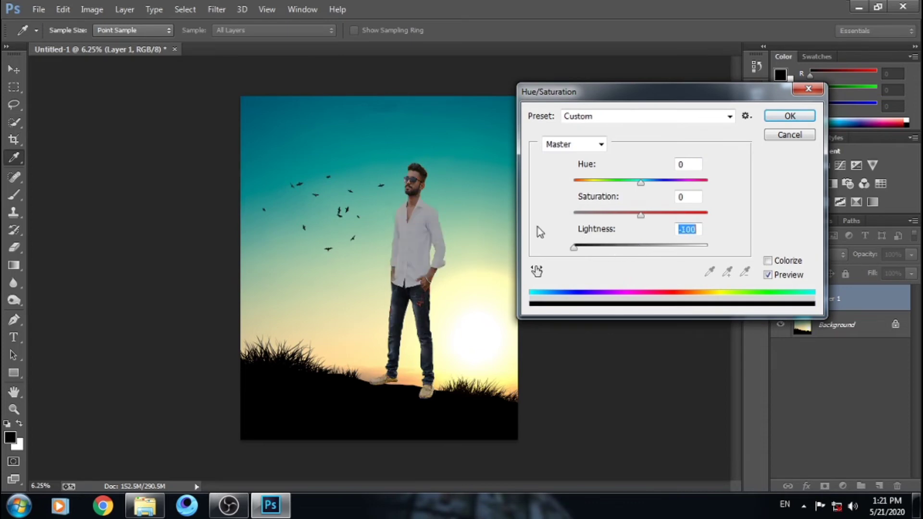
left_click(793, 117)
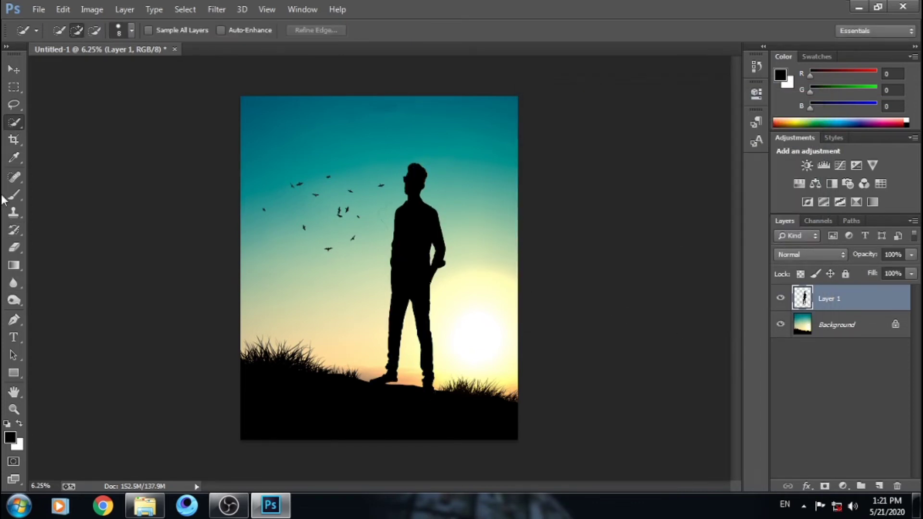
left_click(14, 247)
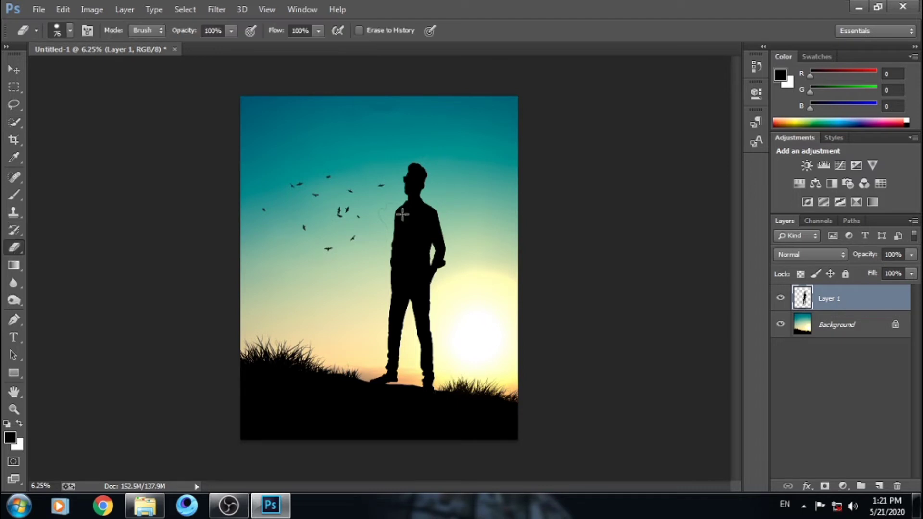
left_click(368, 224, "ctrl")
left_click(375, 223, "ctrl")
left_click(410, 223, "ctrl")
left_click(420, 201, "ctrl")
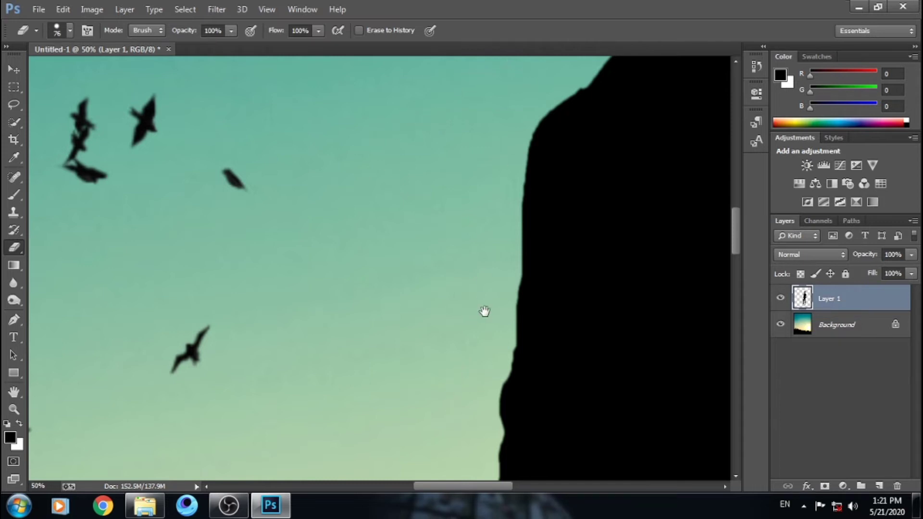
Nudge the silhouette slightly down onto the hill and apply the move
left_click(419, 313, "alt")
left_click(420, 313, "alt")
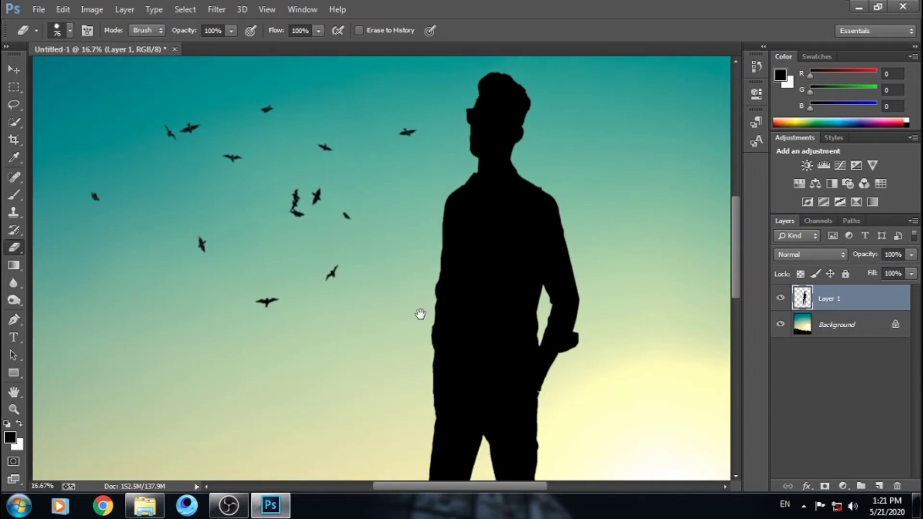
left_click(421, 314, "alt")
left_click(414, 318, "alt")
left_click(411, 319, "alt")
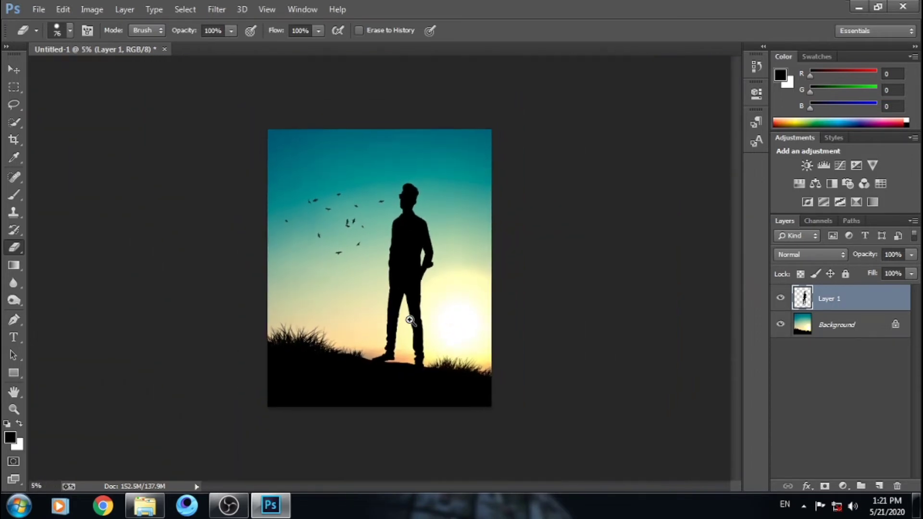
key("ctrl+plus")
key("ctrl+t")
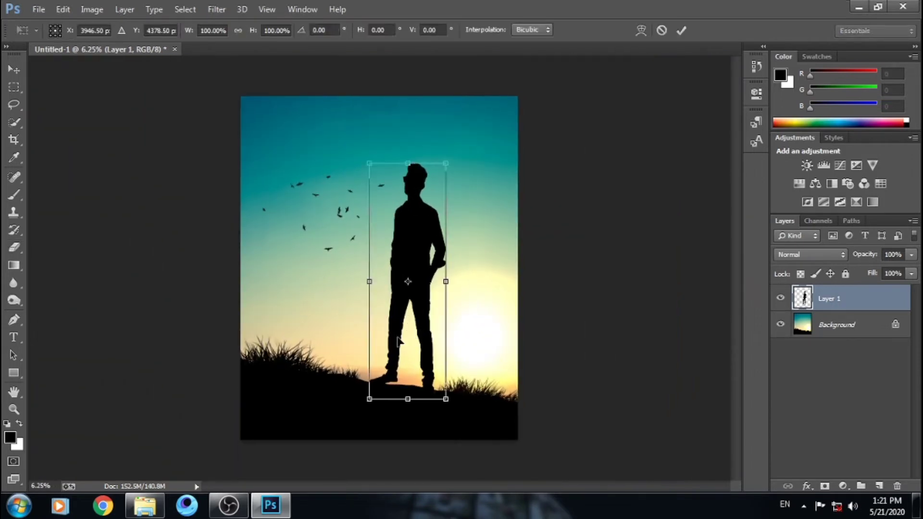
key("Down")
key("Down")
key("Down")
key("Down")
key("Down")
key("Down")
key("Down")
key("Down")
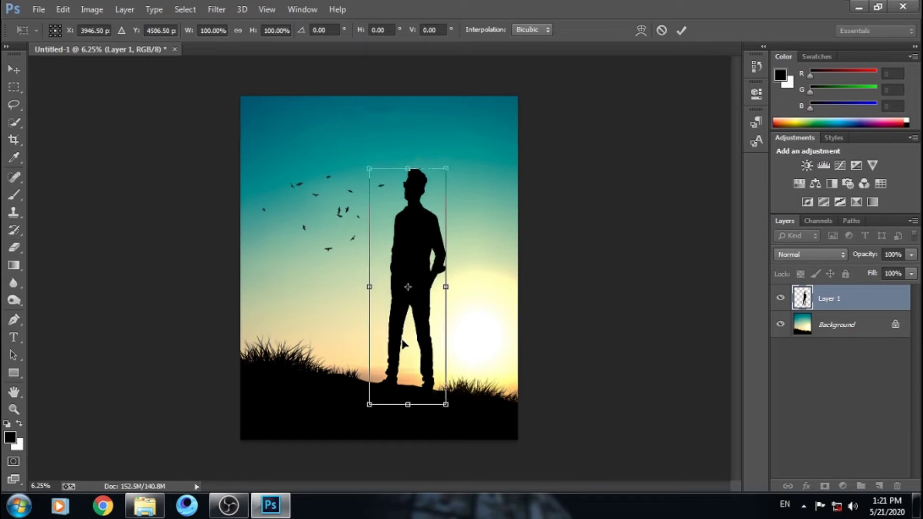
key("Return")
key("e")
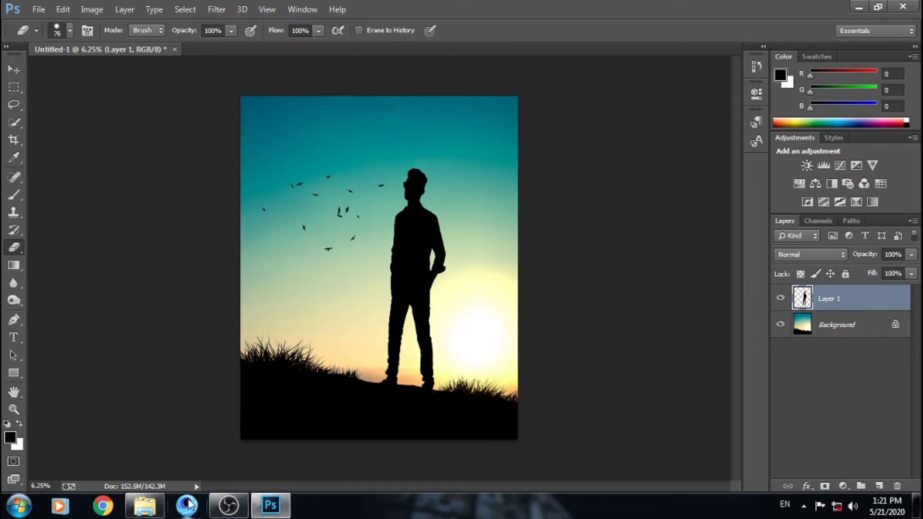
Open the poster images folder in Explorer and drag the guitar PNG into the poster
left_click(144, 506)
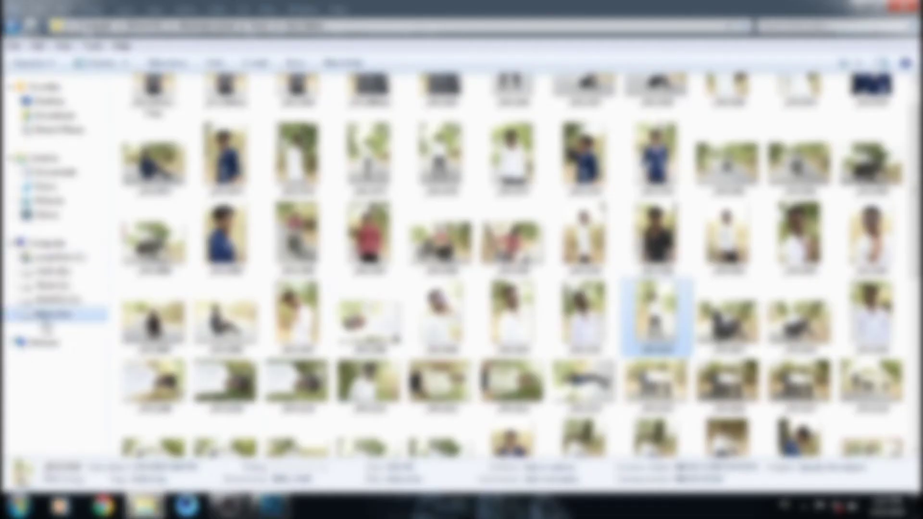
left_click(48, 316)
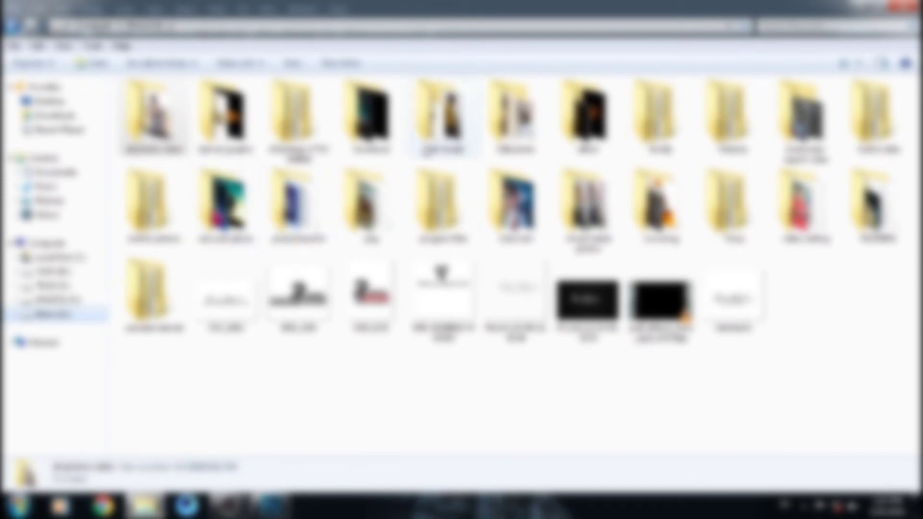
left_click(366, 144)
double_click(368, 120)
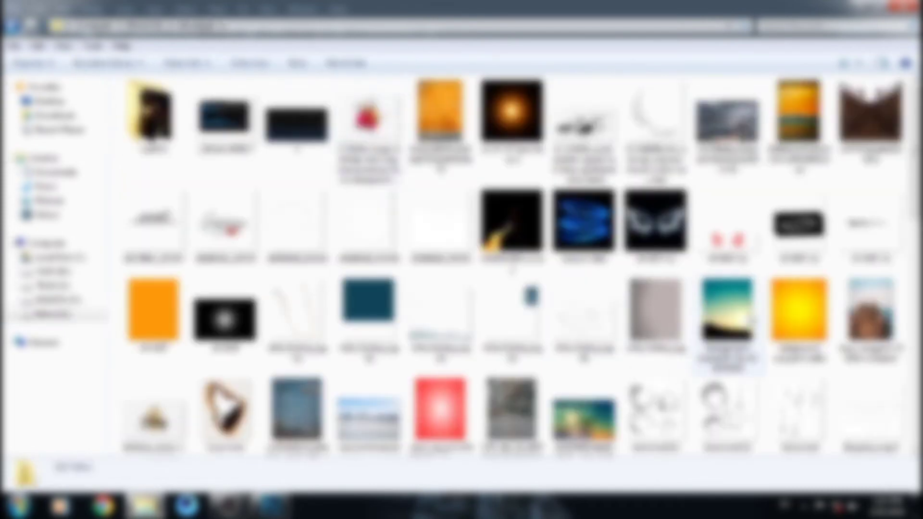
scroll(728, 313, "down", 5)
mouse_move(656, 168)
left_mouse_down()
mouse_move(269, 502)
mouse_move(342, 346)
left_mouse_up()
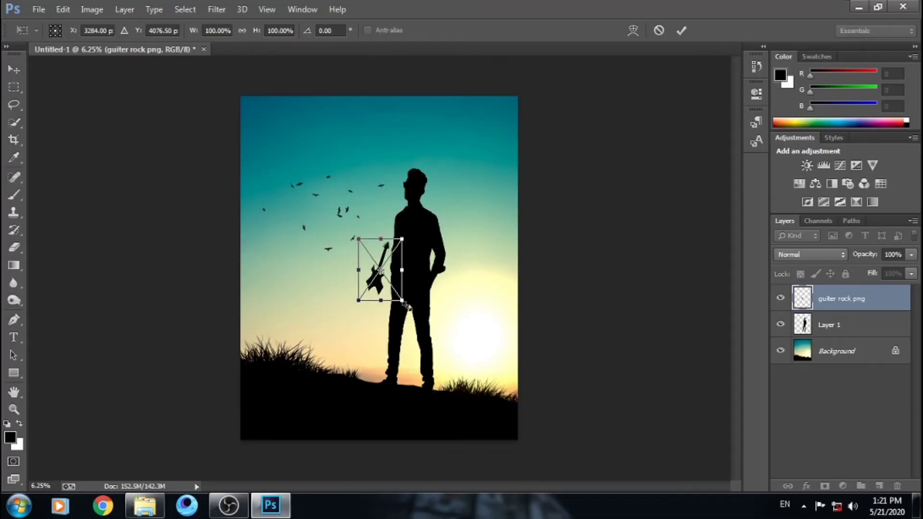
Scale the guitar to about 224% and tilt it about 9° against the man's leg
left_click_drag(406, 305, 445, 381)
mouse_move(432, 308)
left_mouse_down()
mouse_move(395, 318)
mouse_move(398, 327)
left_mouse_up()
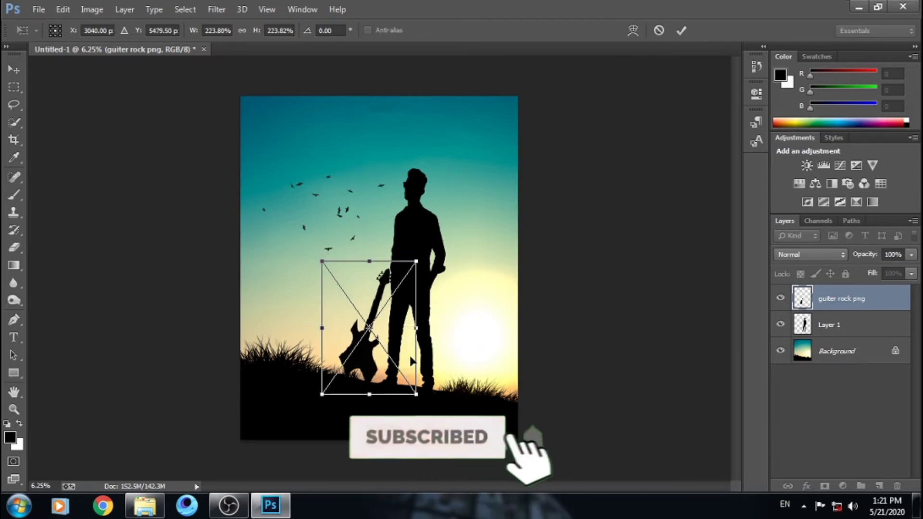
left_click_drag(444, 255, 451, 262)
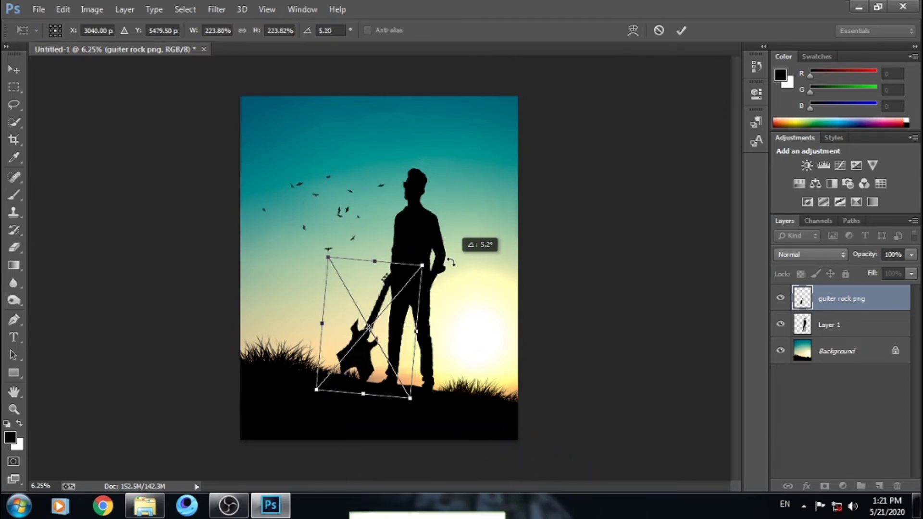
left_click_drag(451, 262, 448, 262)
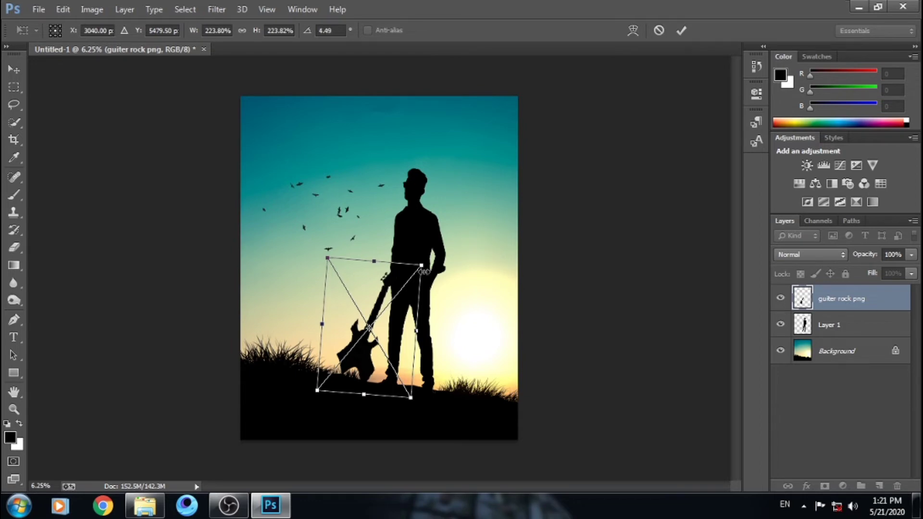
key("Right")
key("Right")
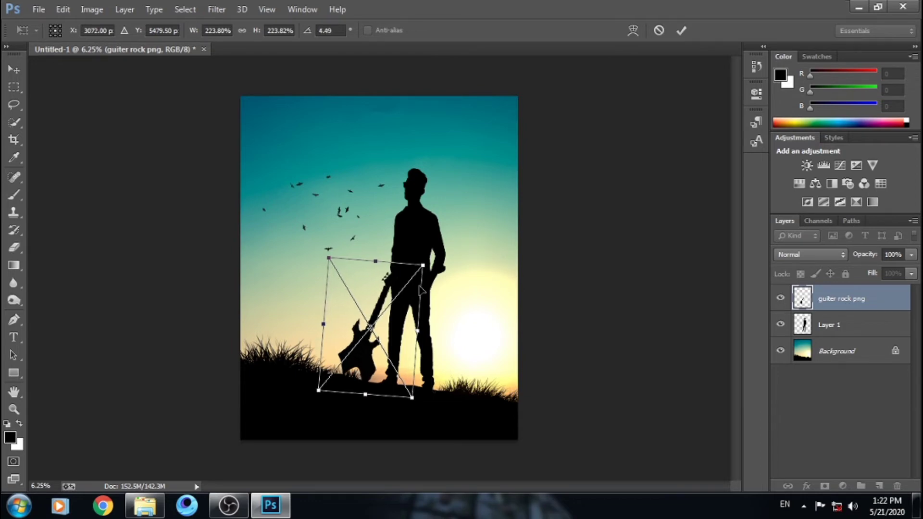
key("Right")
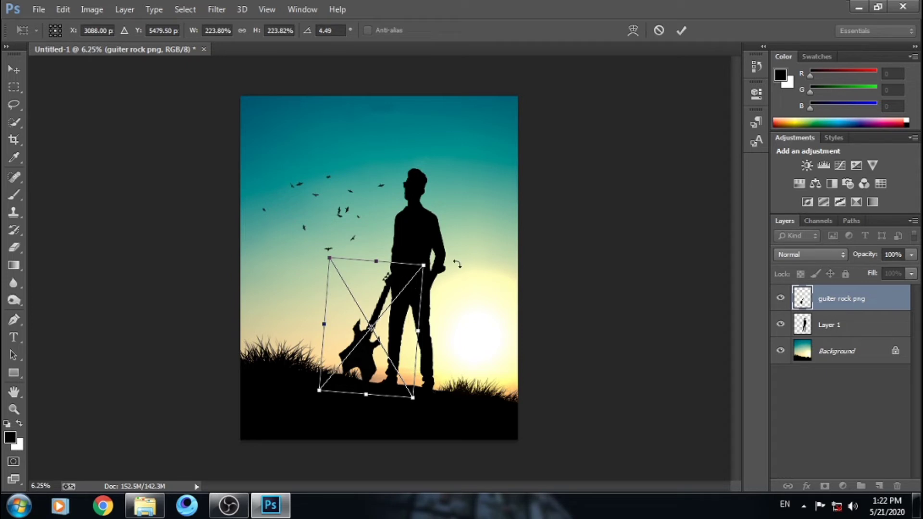
left_click_drag(457, 264, 456, 278)
key("Left")
key("Left")
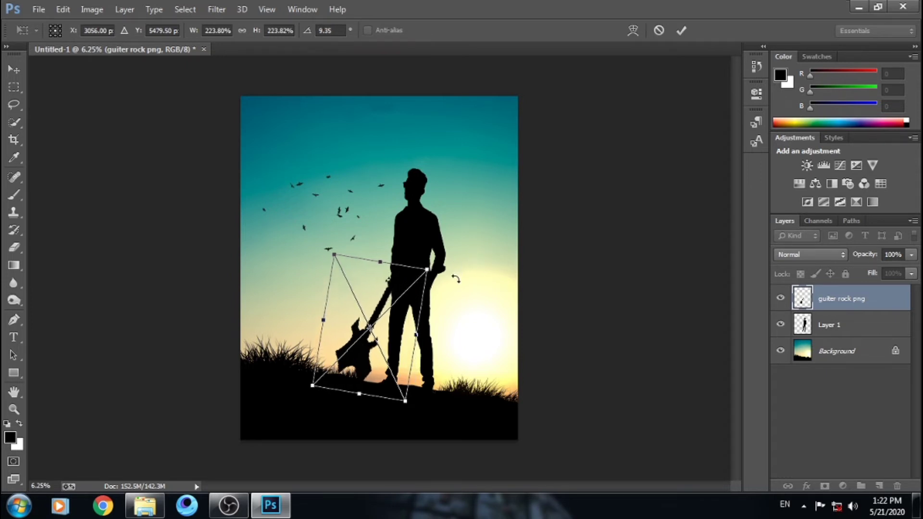
key("Return")
Rasterize the guitar layer
key("e")
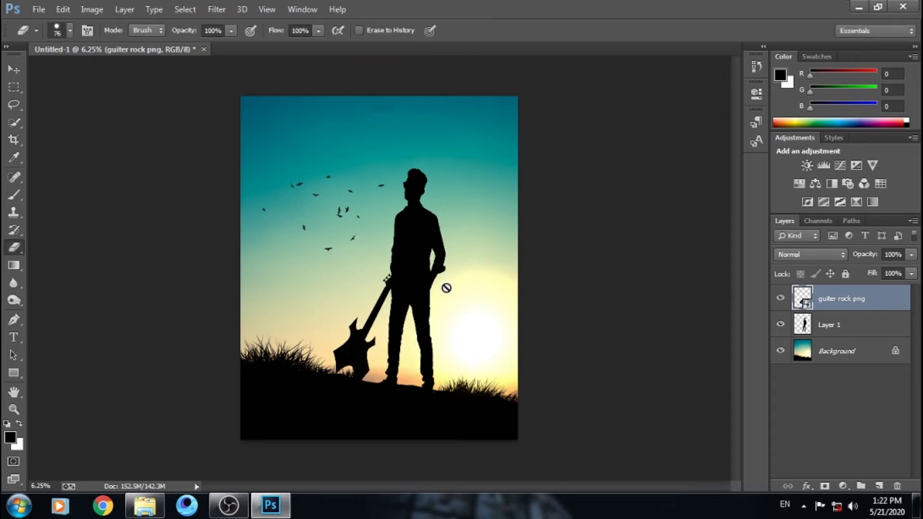
left_click(385, 353)
left_click(454, 206)
Widen the man's silhouette on Layer 1 to 106%, then toggle the guitar to compare
left_click(843, 325)
key("ctrl+t")
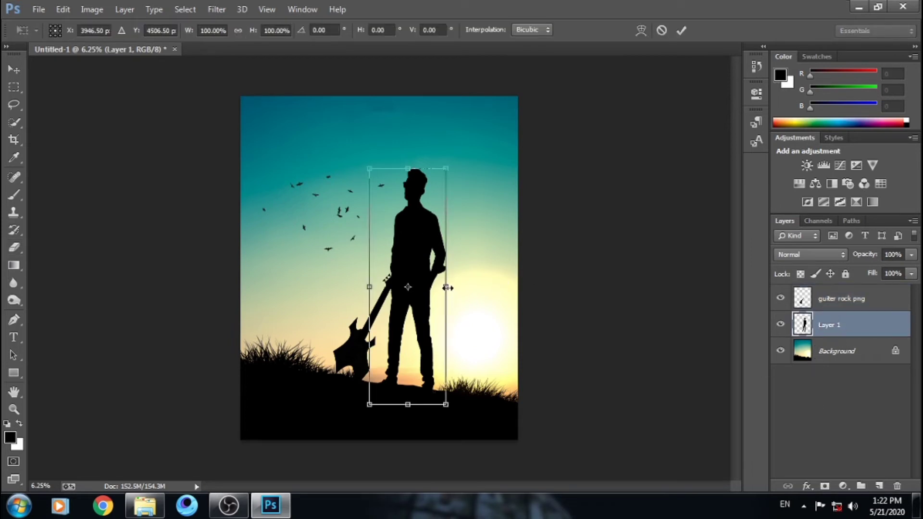
left_click_drag(447, 288, 452, 287)
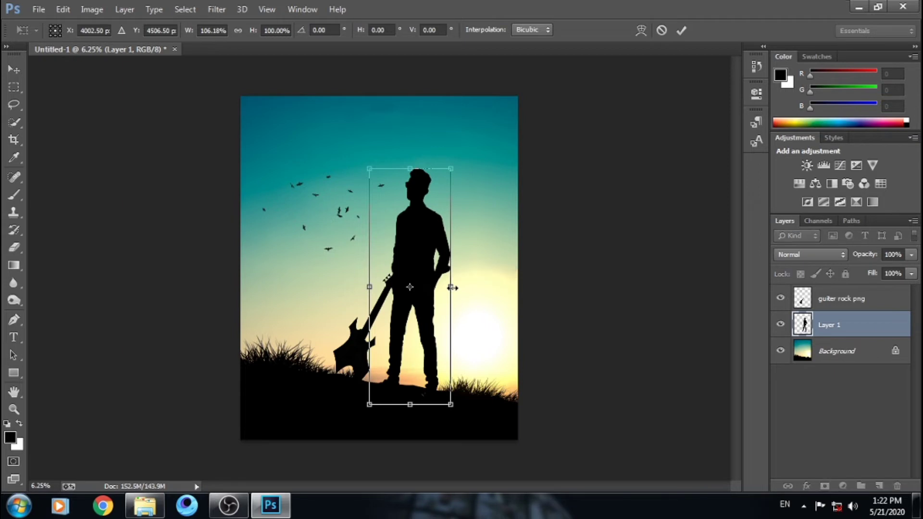
key("Return")
key("e")
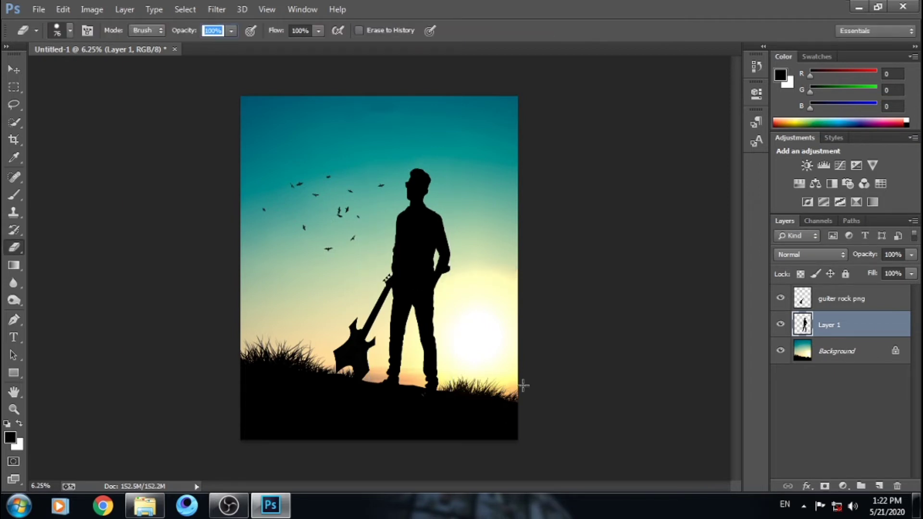
left_click(781, 299)
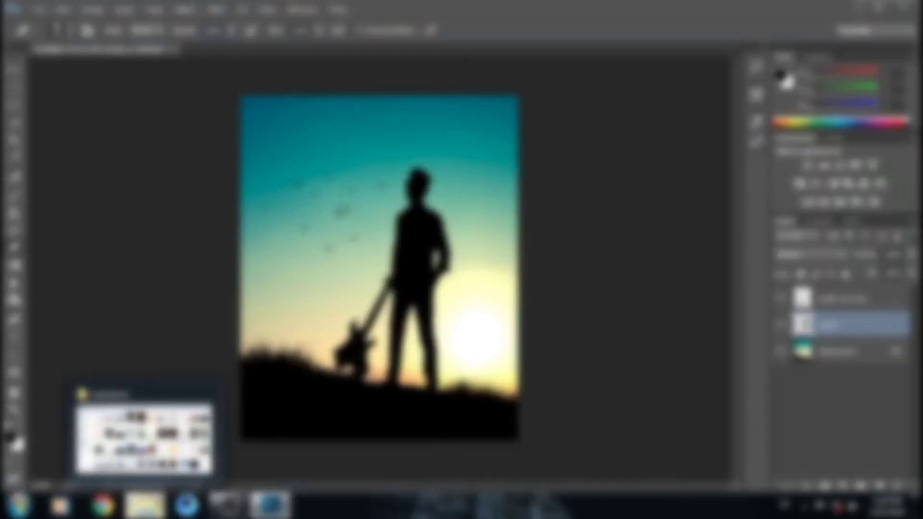
Select the dark lens flare image in Explorer and bring it into the poster
left_click(147, 506)
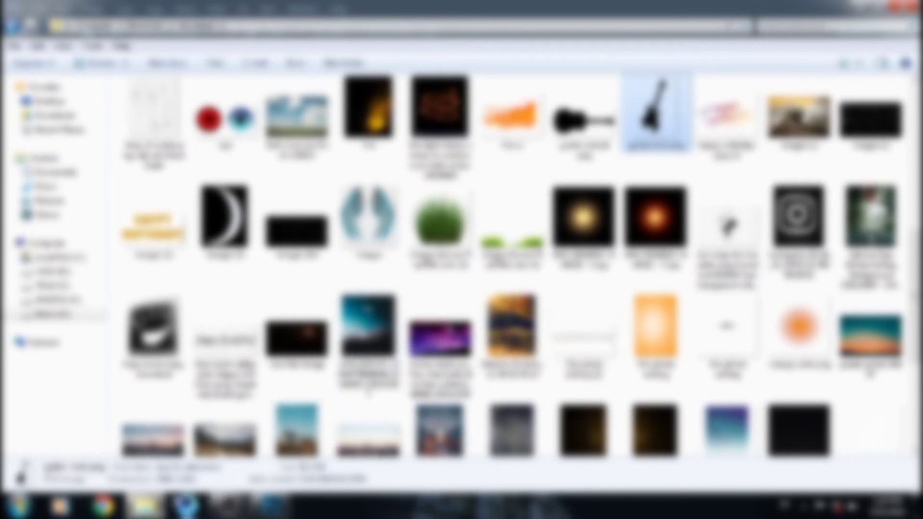
scroll(297, 241, "down", 5)
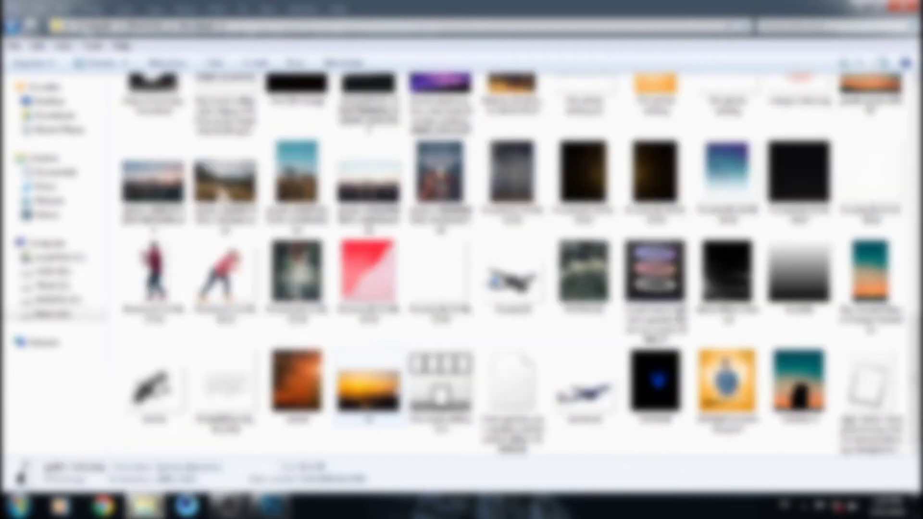
scroll(296, 240, "up", 3)
left_click(297, 221)
scroll(296, 240, "down", 2)
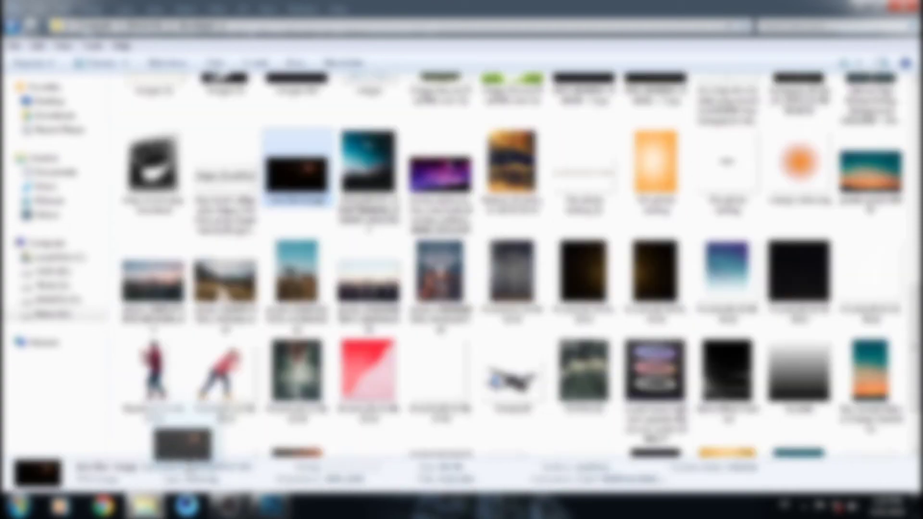
left_click(271, 505)
Scale the lens flare to about 300%, rotate it 23°, and set its blend mode to Screen
left_click_drag(358, 326, 455, 264)
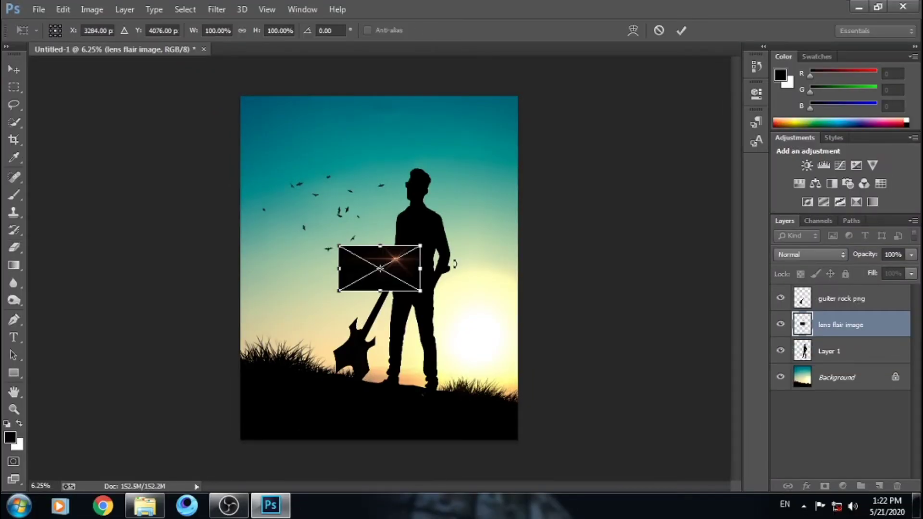
left_click_drag(464, 227, 481, 254)
left_click_drag(409, 307, 526, 448)
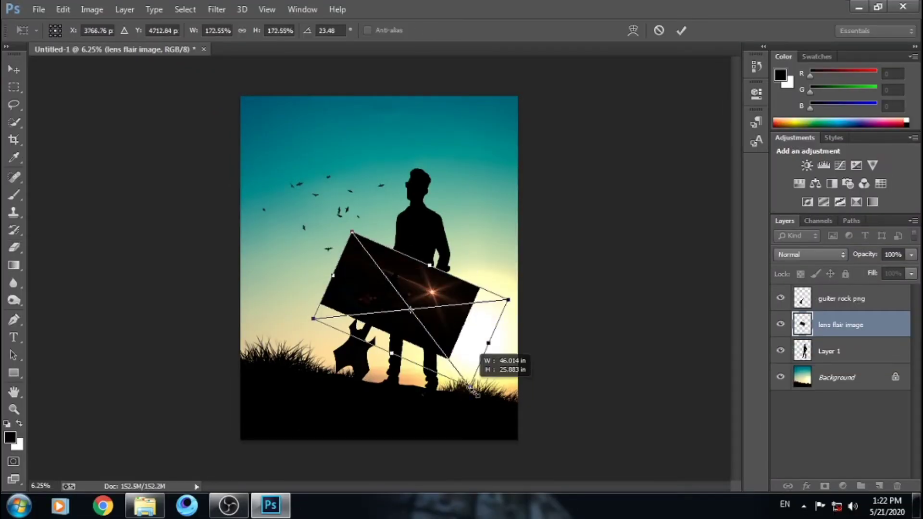
left_click_drag(488, 391, 486, 394)
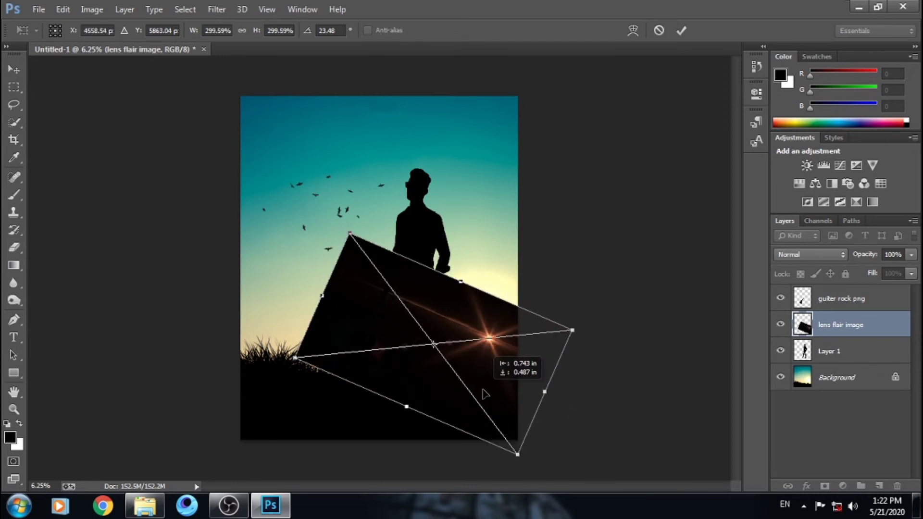
left_click(809, 254)
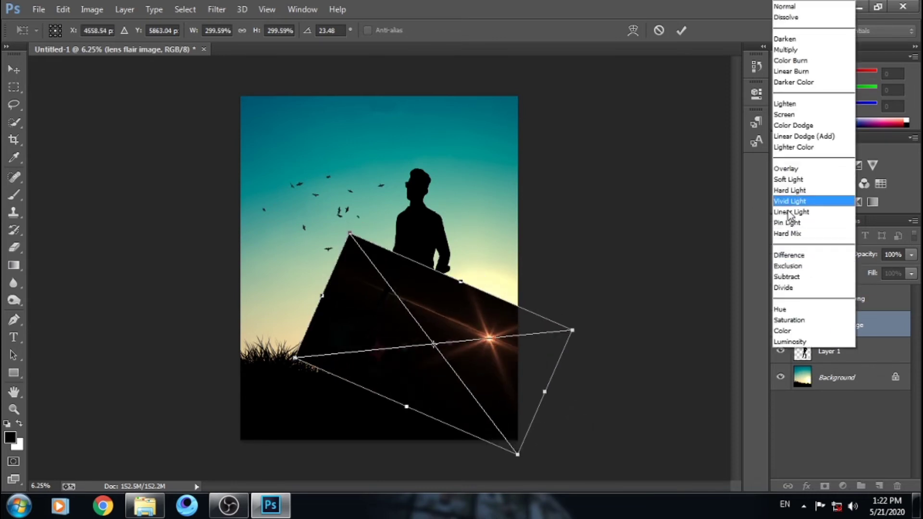
left_click(784, 115)
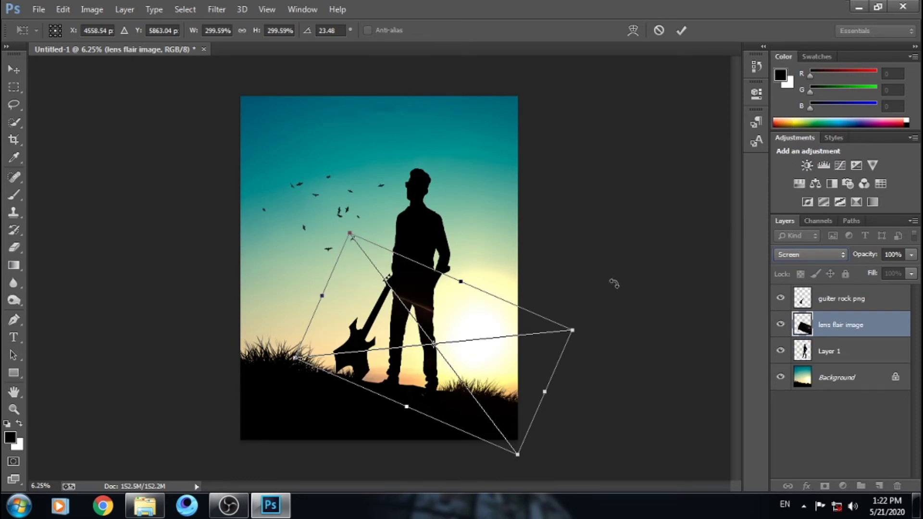
left_click_drag(494, 377, 483, 352)
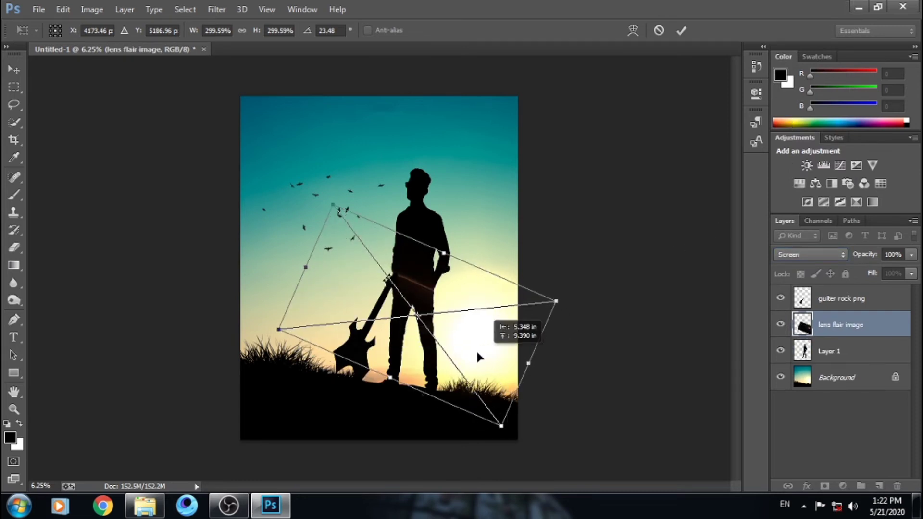
Rasterize the lens flare, move its layer beneath Layer 1, and reselect the guitar layer
key("e")
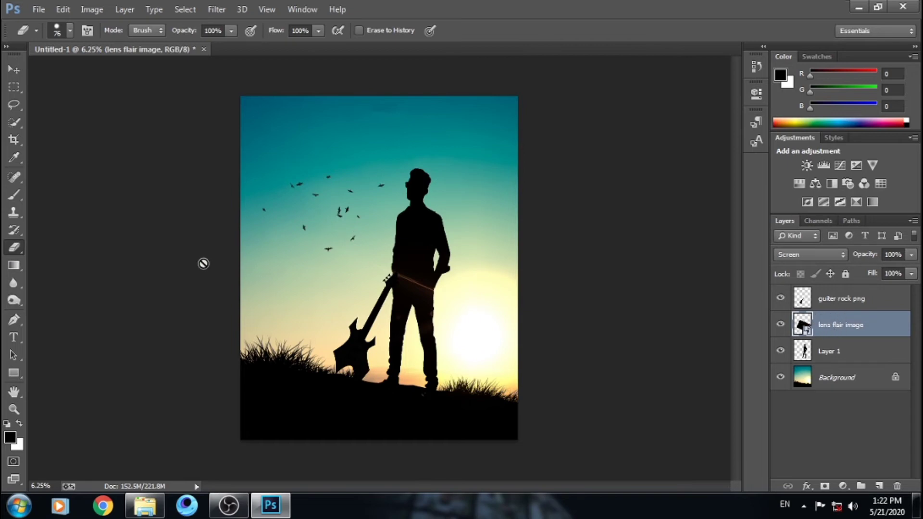
left_click(339, 266)
left_click(460, 207)
left_click_drag(837, 332, 840, 356)
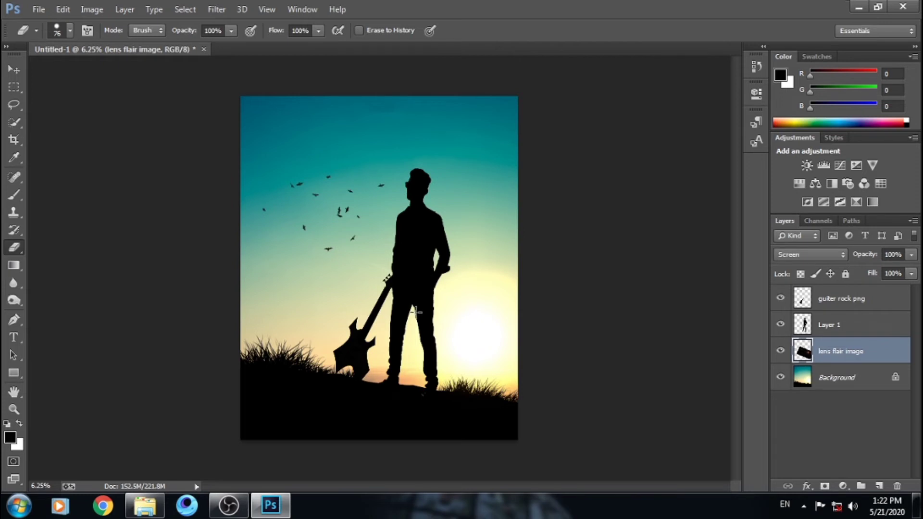
left_click(841, 302)
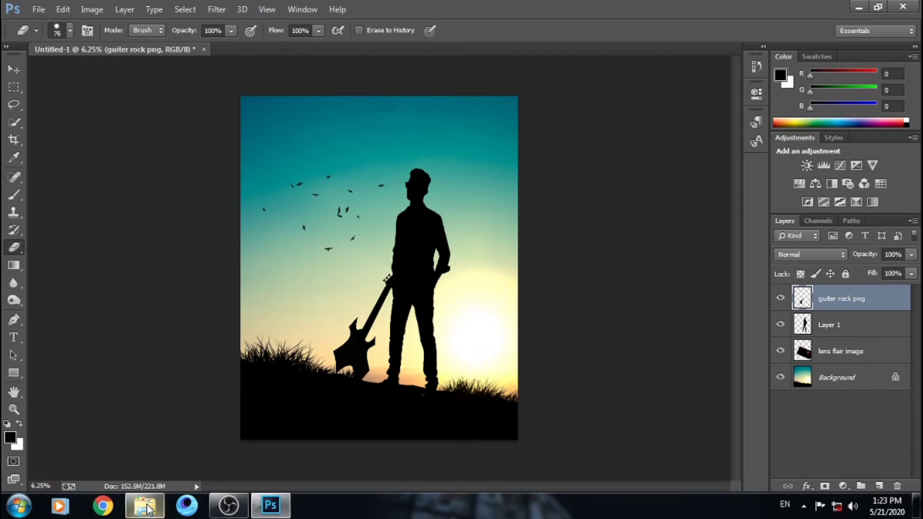
left_click(145, 506)
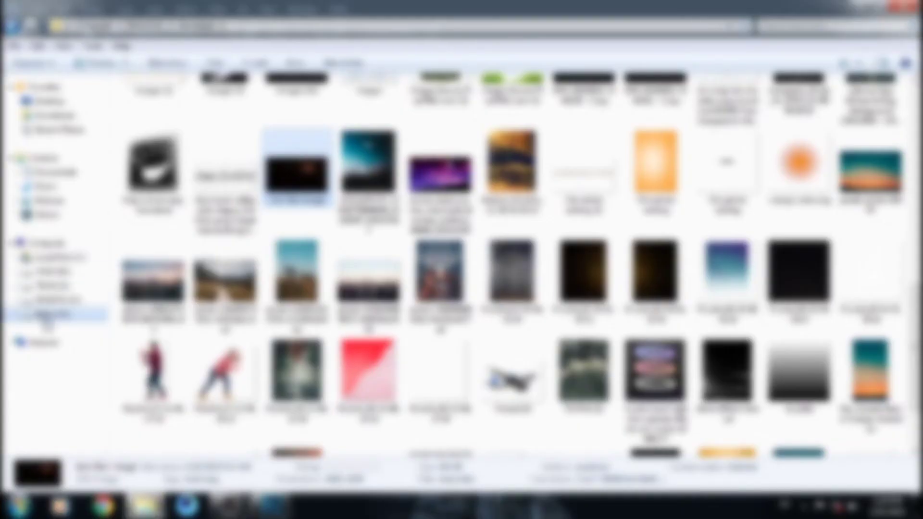
Bring the signature image into the poster, shrink it to about 60%, and place it above the grass
left_click(53, 314)
mouse_move(516, 318)
left_mouse_down()
mouse_move(356, 435)
mouse_move(296, 318)
left_mouse_up()
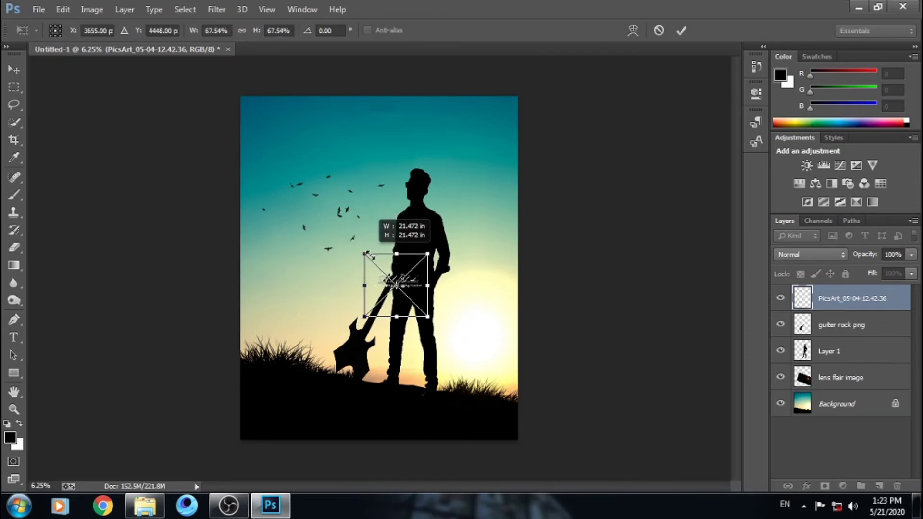
left_click_drag(336, 222, 370, 260)
left_click_drag(400, 291, 300, 340)
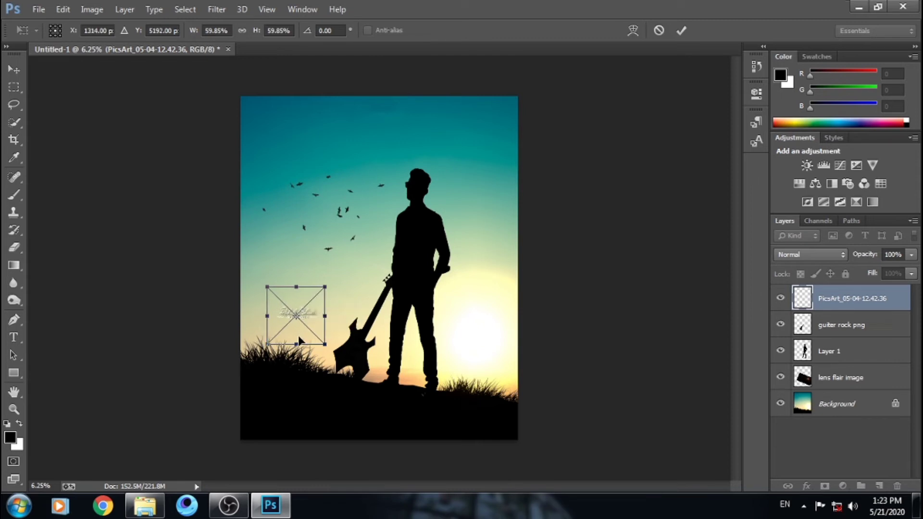
key("Return")
Rasterize and duplicate the signature, nudge the copy down-left, and stamp visible layers into Layer 2
key("e")
left_click(299, 331)
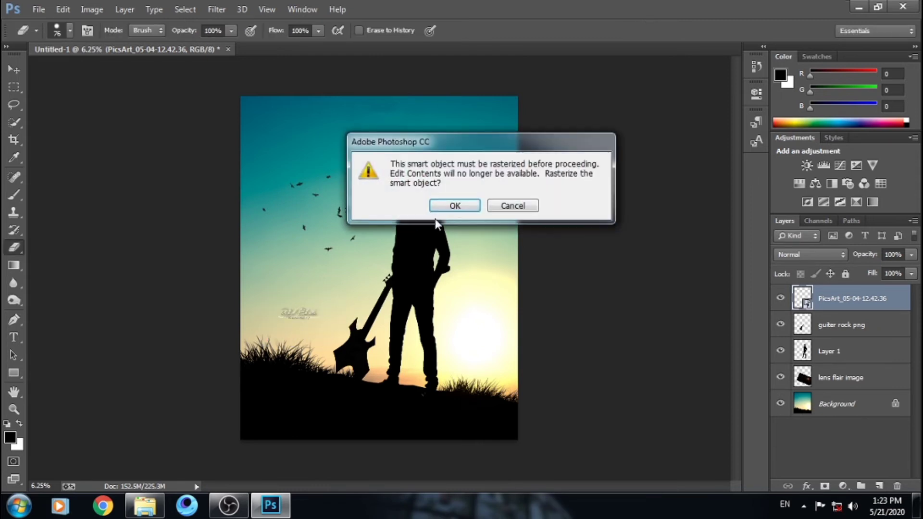
left_click(447, 207)
key("ctrl+j")
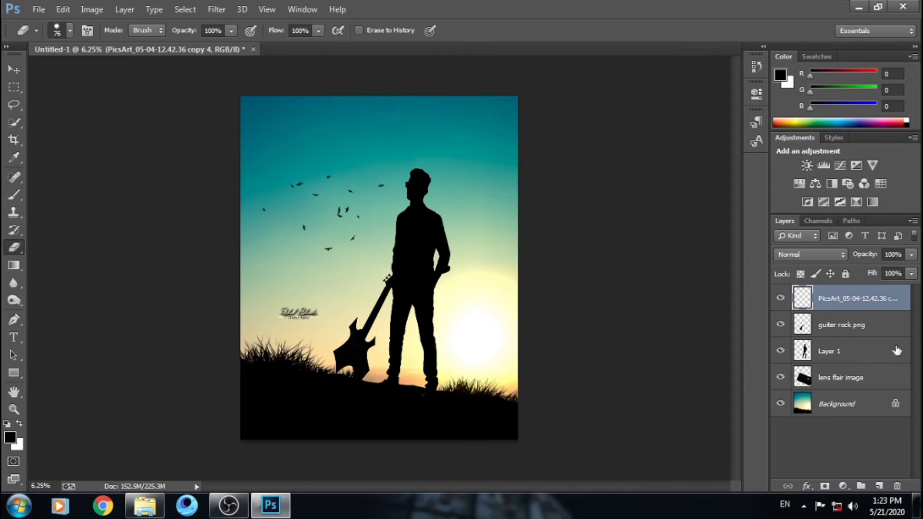
key("ctrl+t")
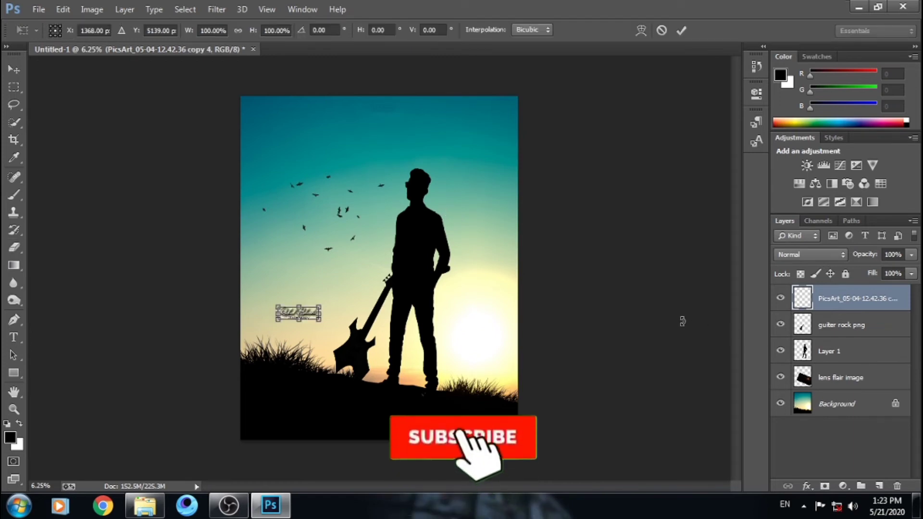
key("Left")
key("Left")
key("Left")
key("Down")
key("Down")
key("Down")
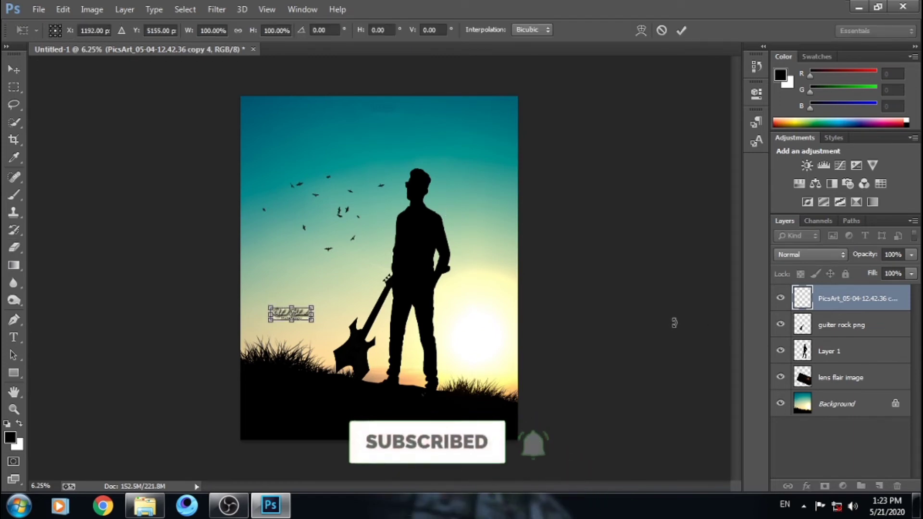
key("Return")
key("e")
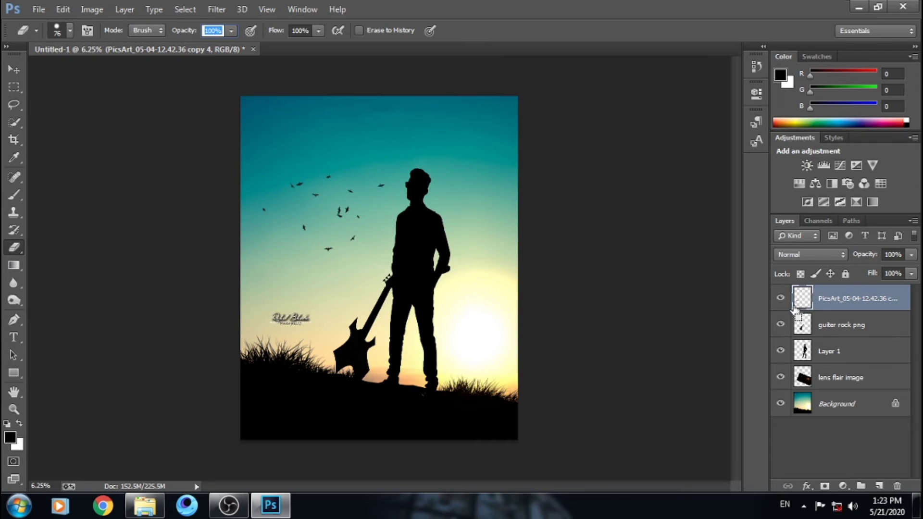
key("ctrl+alt+shift+e")
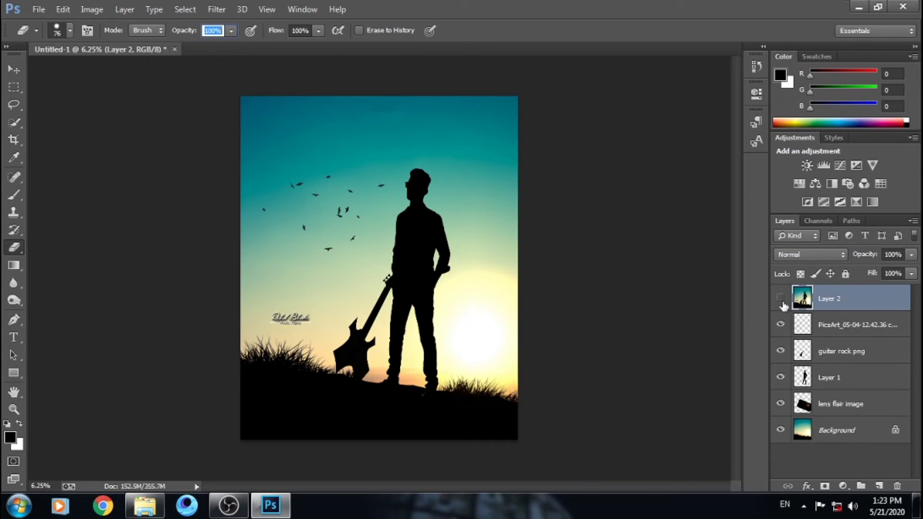
Briefly hide Layer 2 to compare, then launch Filter > Camera Raw Filter (Ctrl+Shift+A) on it
left_click(782, 300)
left_click(173, 10)
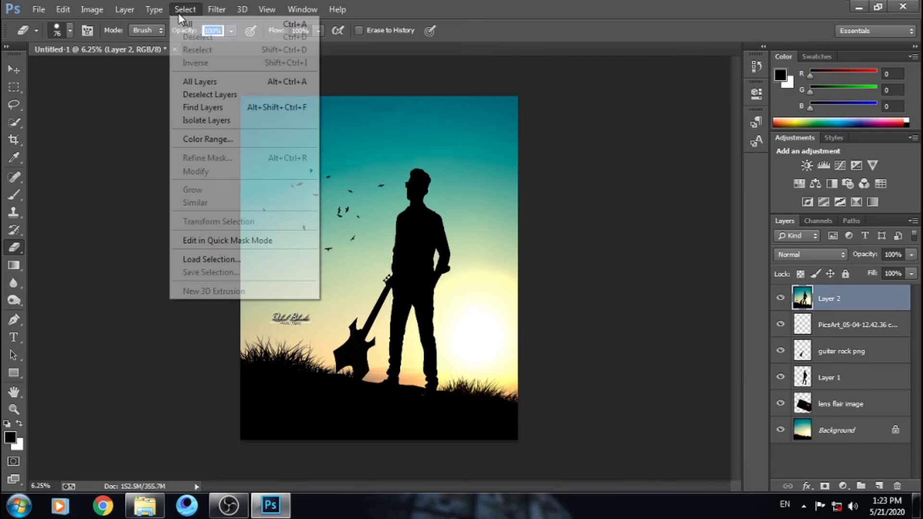
left_click(180, 10)
left_click(219, 11)
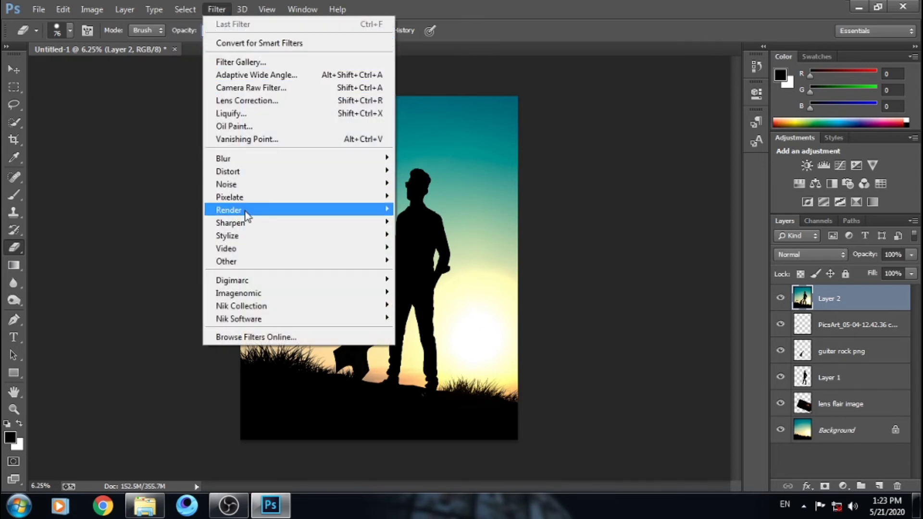
left_click(241, 88)
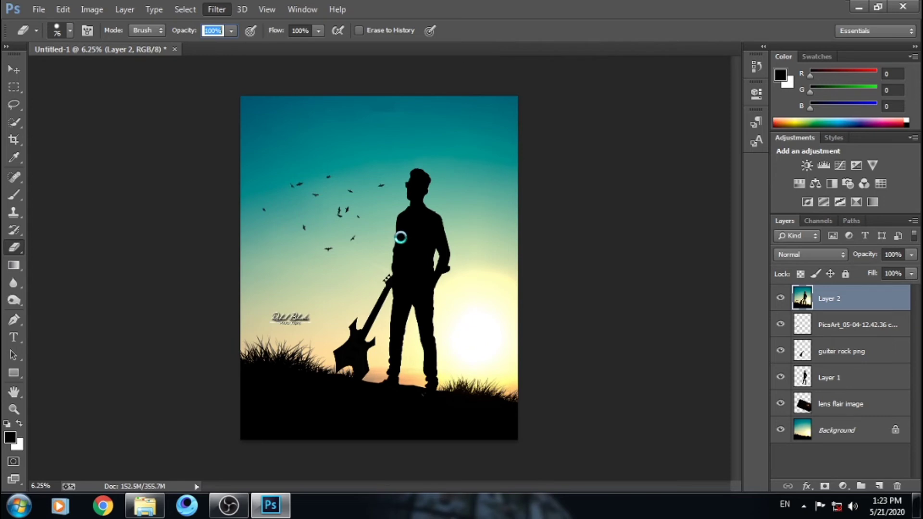
key("ctrl+shift+a")
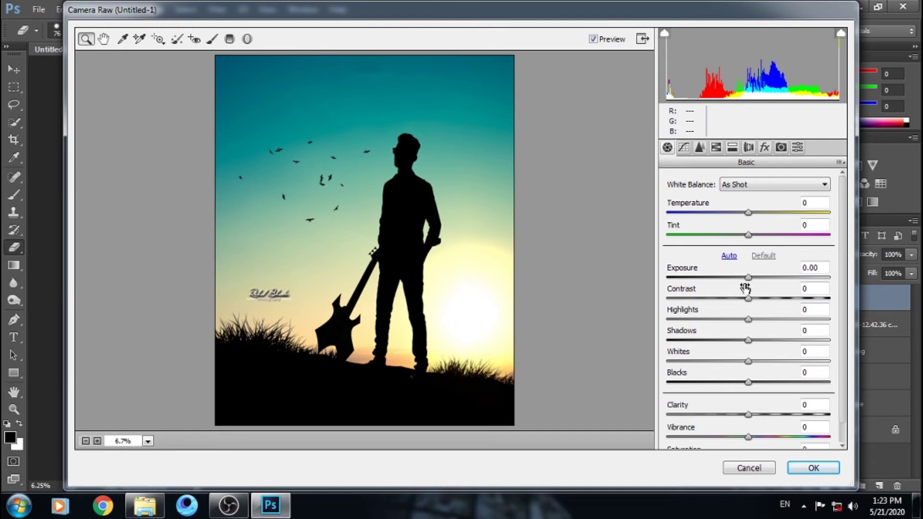
In the Basic panel set Contrast +88, Shadows +10, Whites -25, Blacks -19 and Clarity +18
mouse_move(747, 278)
left_mouse_down()
mouse_move(770, 298)
mouse_move(801, 299)
left_mouse_up()
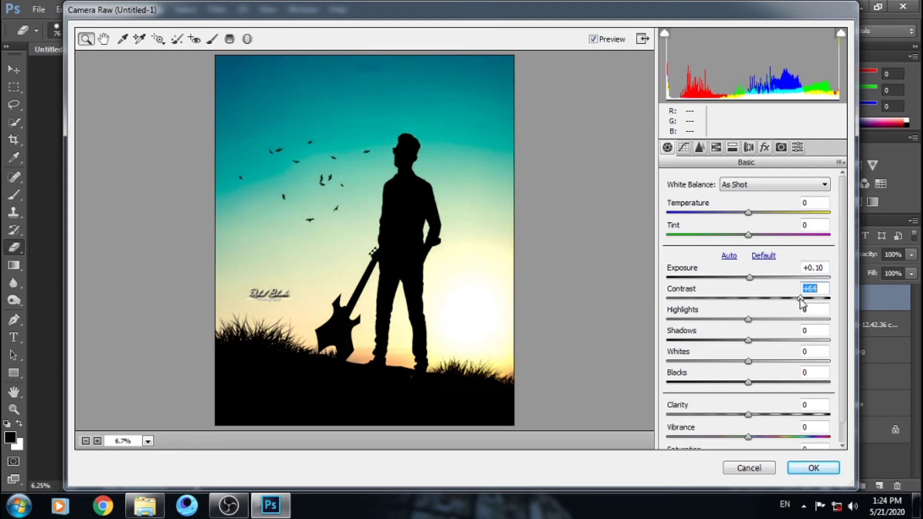
left_click_drag(748, 340, 757, 340)
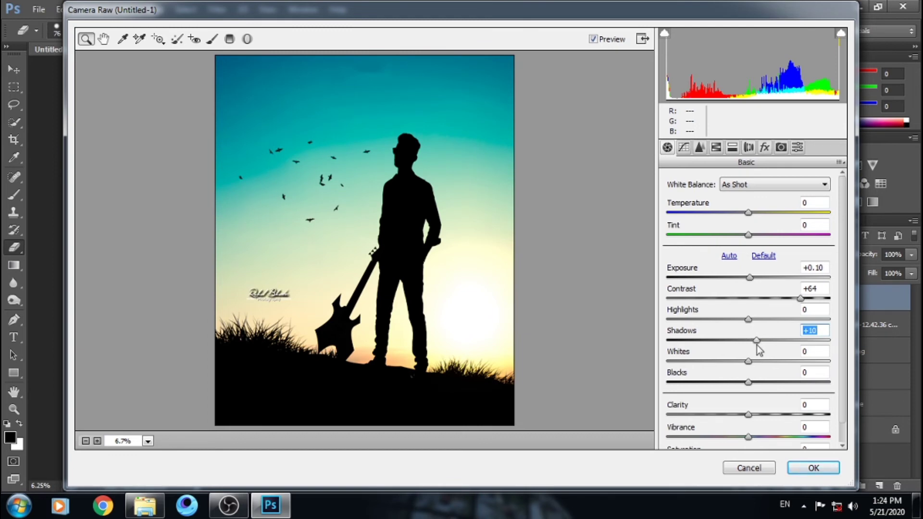
mouse_move(748, 361)
left_mouse_down()
mouse_move(728, 361)
mouse_move(734, 382)
mouse_move(763, 393)
left_mouse_up()
scroll(752, 409, "down", 1)
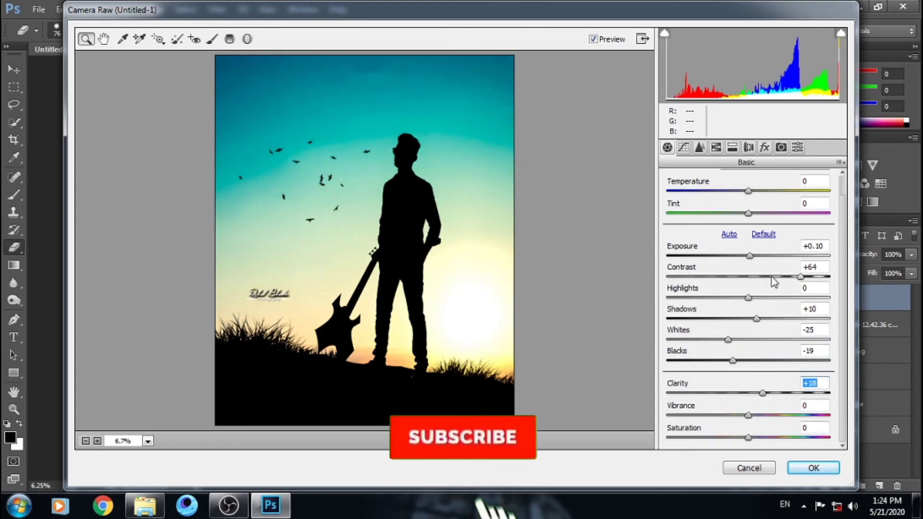
left_click_drag(800, 277, 820, 277)
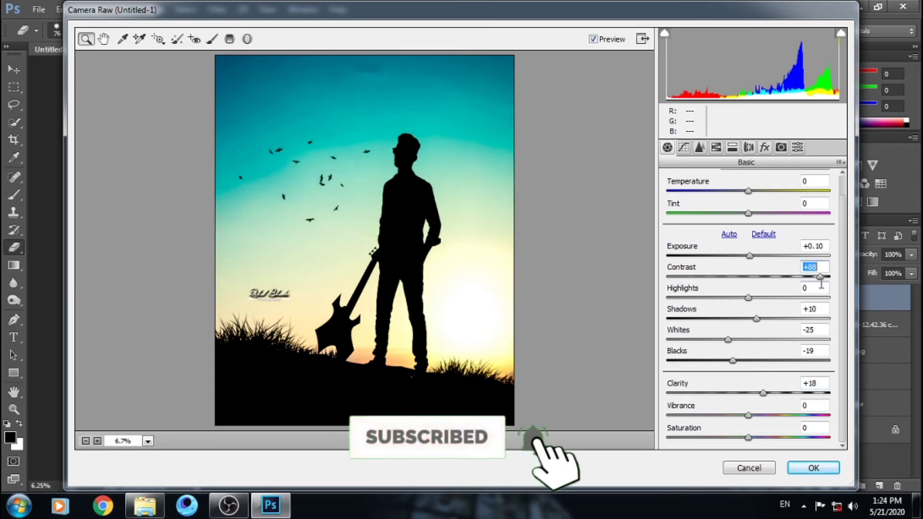
left_click_drag(750, 255, 749, 255)
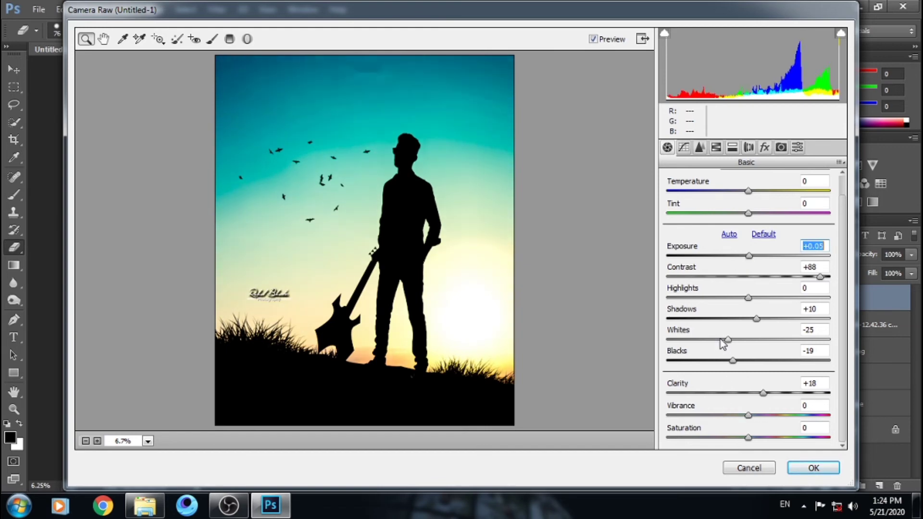
left_click(700, 147)
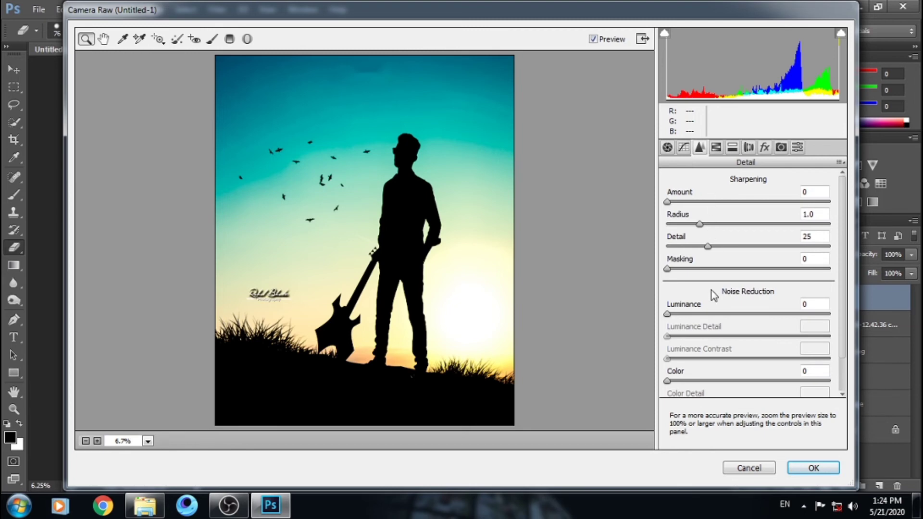
Set Sharpening Amount to 59 and Luminance noise reduction to 100 in the Detail panel
left_click_drag(698, 315, 655, 318)
left_click_drag(668, 202, 731, 202)
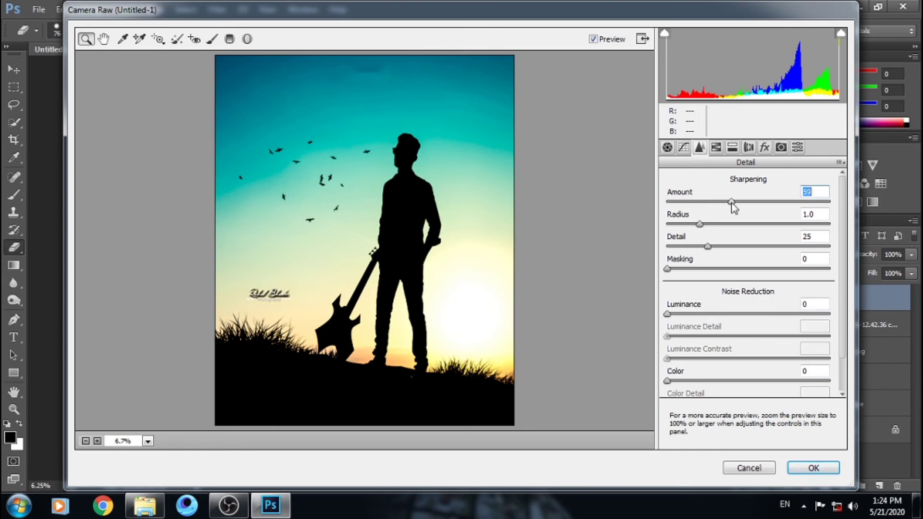
left_click_drag(668, 315, 829, 315)
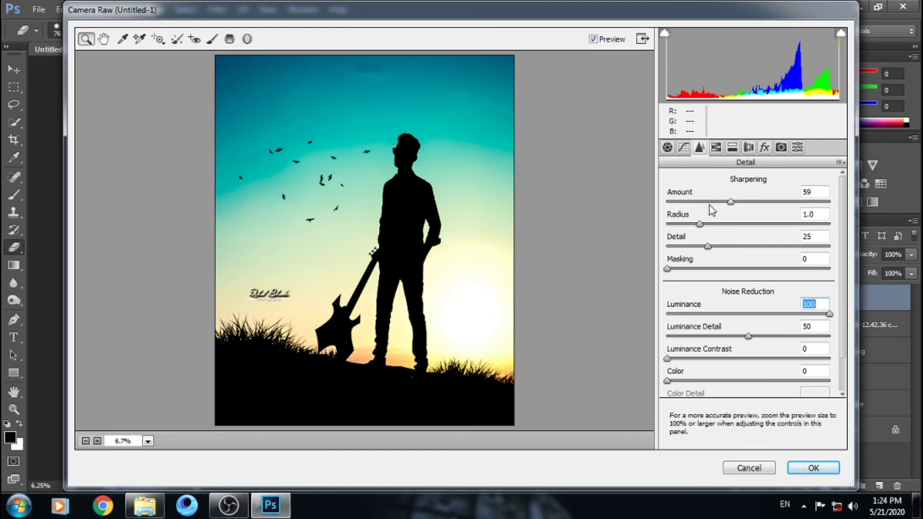
In HSL, shift Reds hue +12 and Blues hue -20, and lower Oranges luminance to -6
left_click(722, 147)
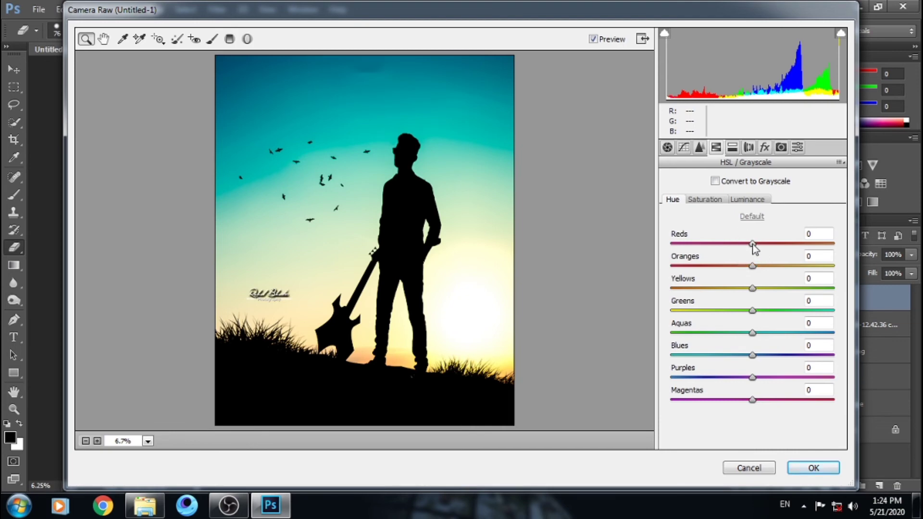
mouse_move(753, 244)
left_mouse_down()
mouse_move(738, 243)
mouse_move(798, 247)
mouse_move(762, 244)
mouse_move(742, 266)
mouse_move(800, 274)
mouse_move(754, 272)
left_mouse_up()
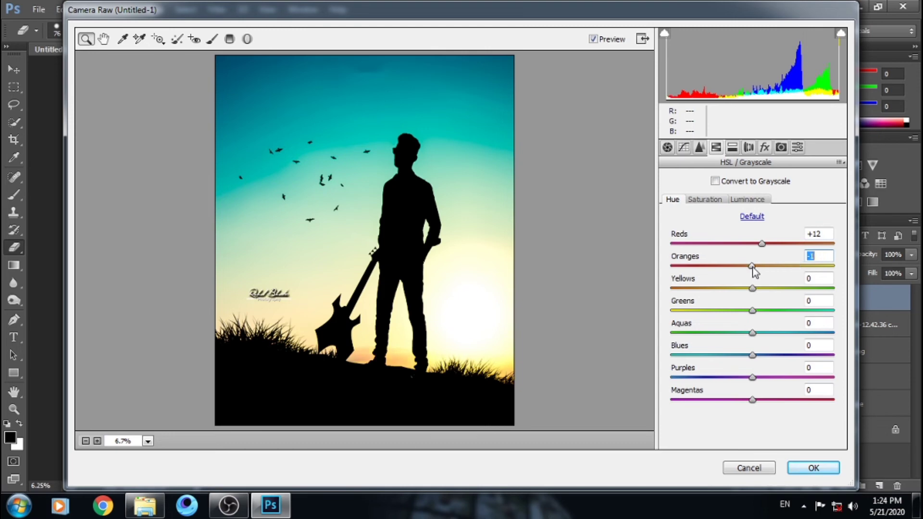
left_click(705, 200)
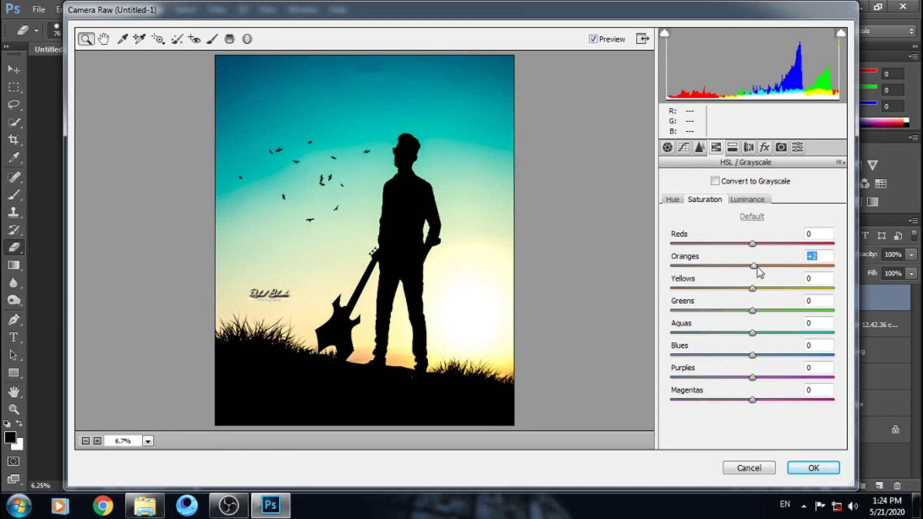
left_click(750, 200)
left_click_drag(753, 266, 747, 244)
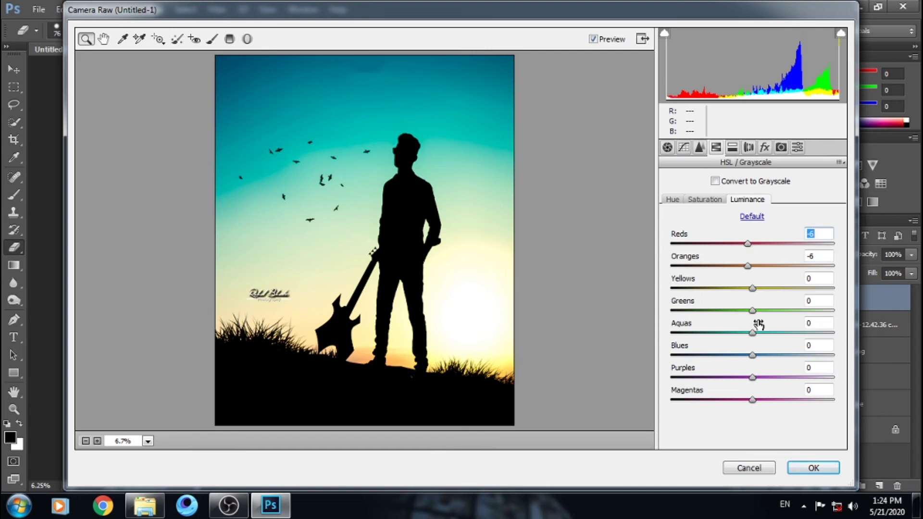
mouse_move(753, 356)
left_mouse_down()
mouse_move(781, 356)
mouse_move(739, 355)
left_mouse_up()
left_click(676, 199)
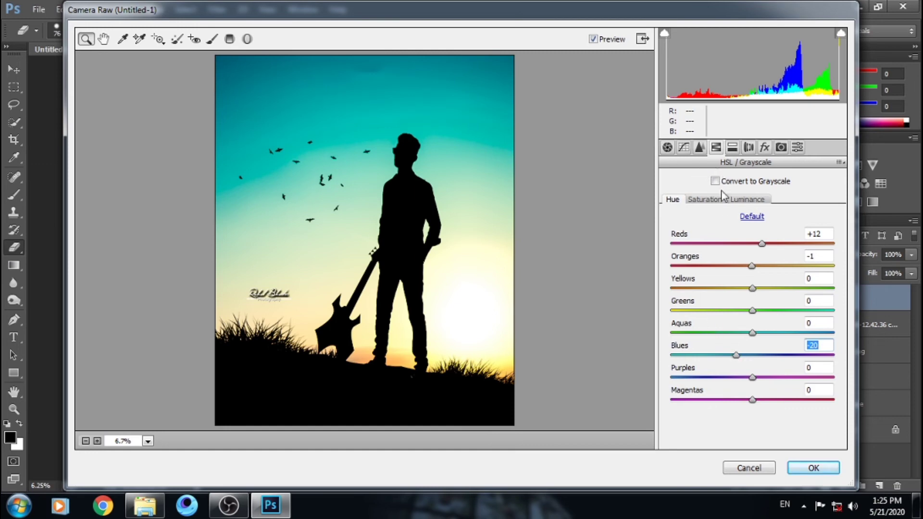
Add a post-crop vignette (Amount -17, Midpoint 48, Roundness -10, Feather 55, Highlights 19) and apply with OK
left_click(770, 147)
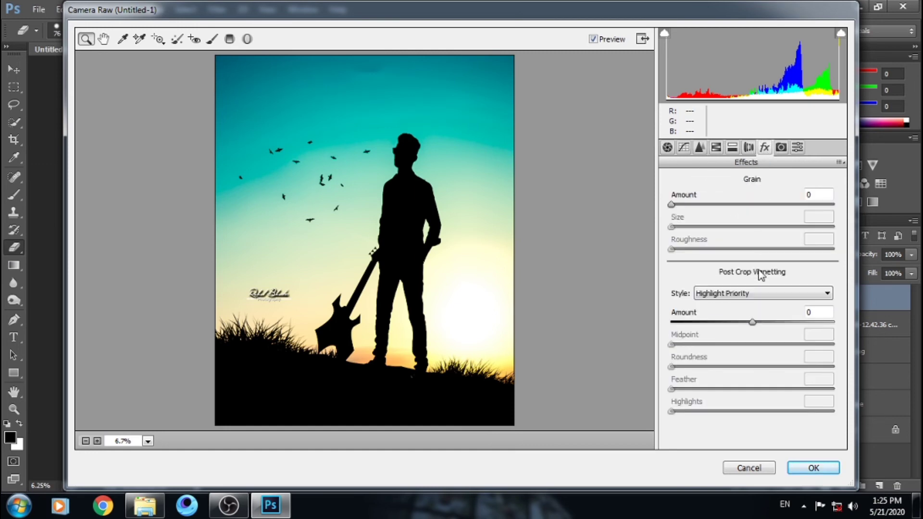
mouse_move(752, 327)
left_mouse_down()
mouse_move(730, 324)
mouse_move(744, 327)
mouse_move(748, 388)
mouse_move(709, 388)
mouse_move(761, 388)
left_mouse_up()
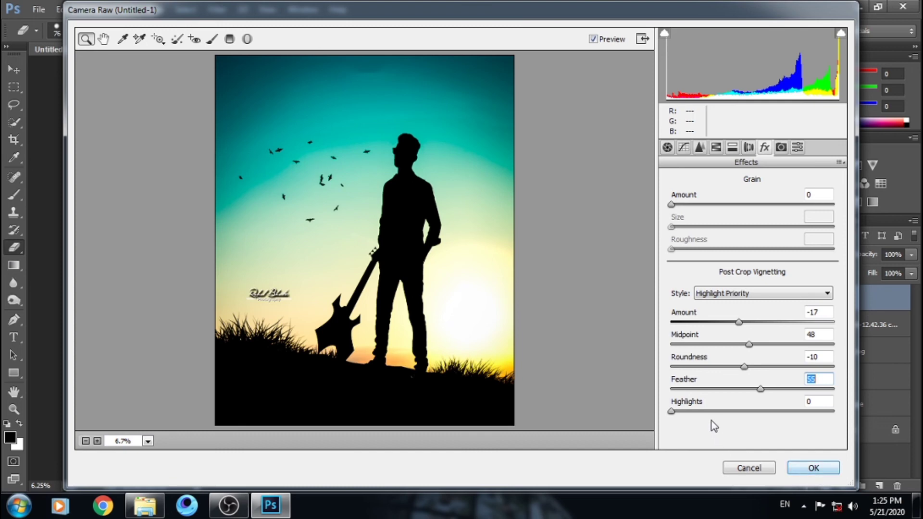
left_click_drag(691, 412, 715, 411)
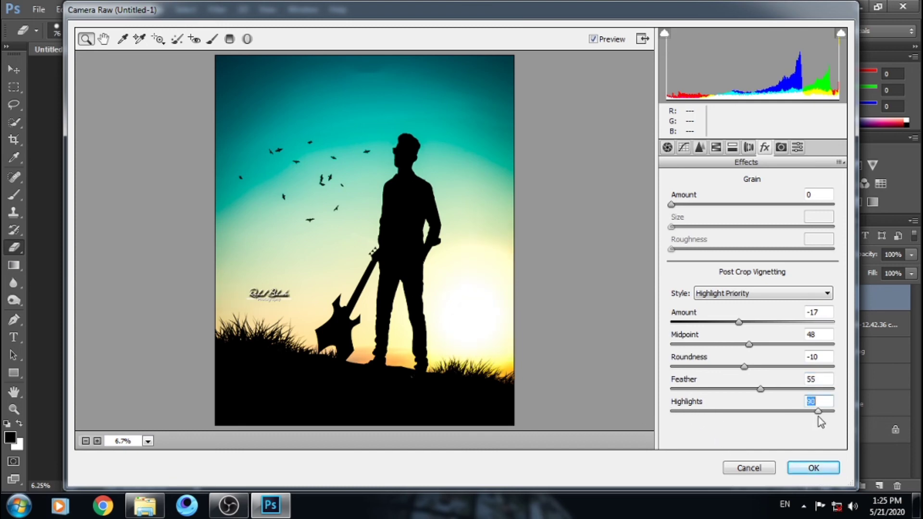
left_click_drag(811, 413, 718, 412)
left_click(812, 466)
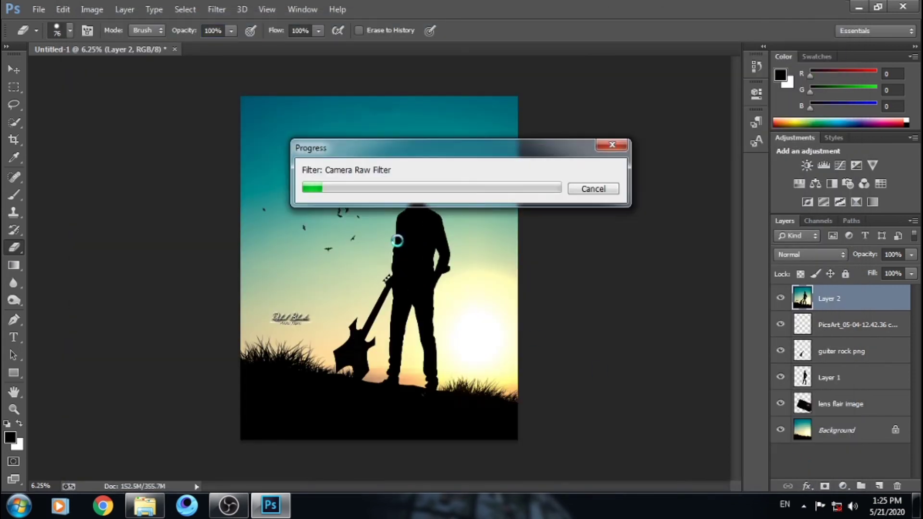
Move the progress window aside while the grade renders, then toggle Layer 2 to compare before and after
left_click_drag(486, 155, 415, 152)
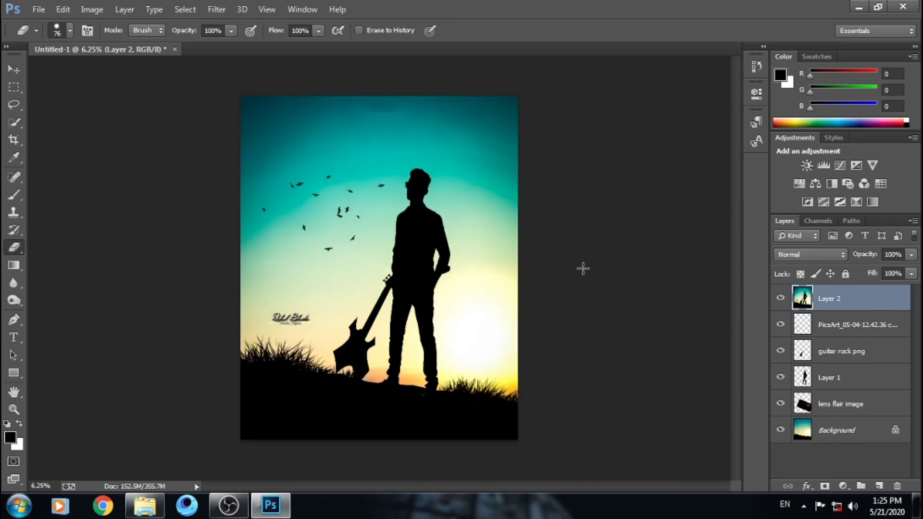
left_click(780, 298)
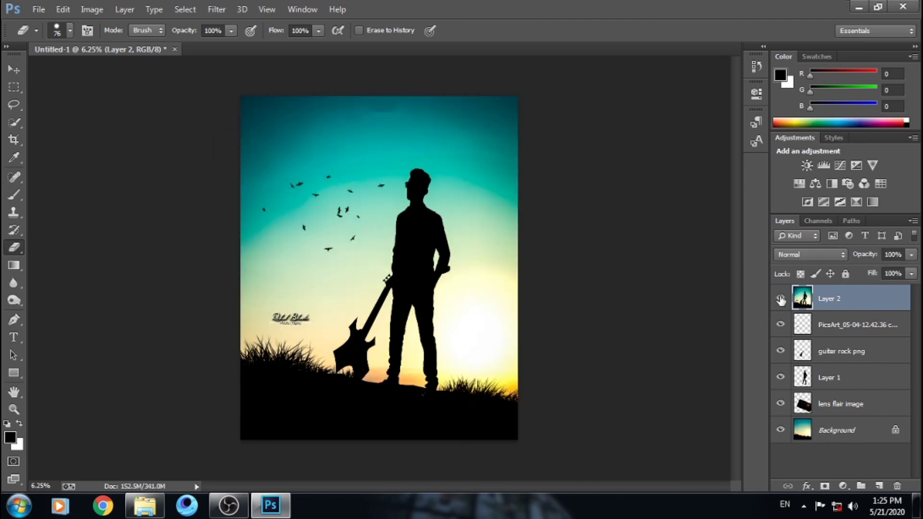